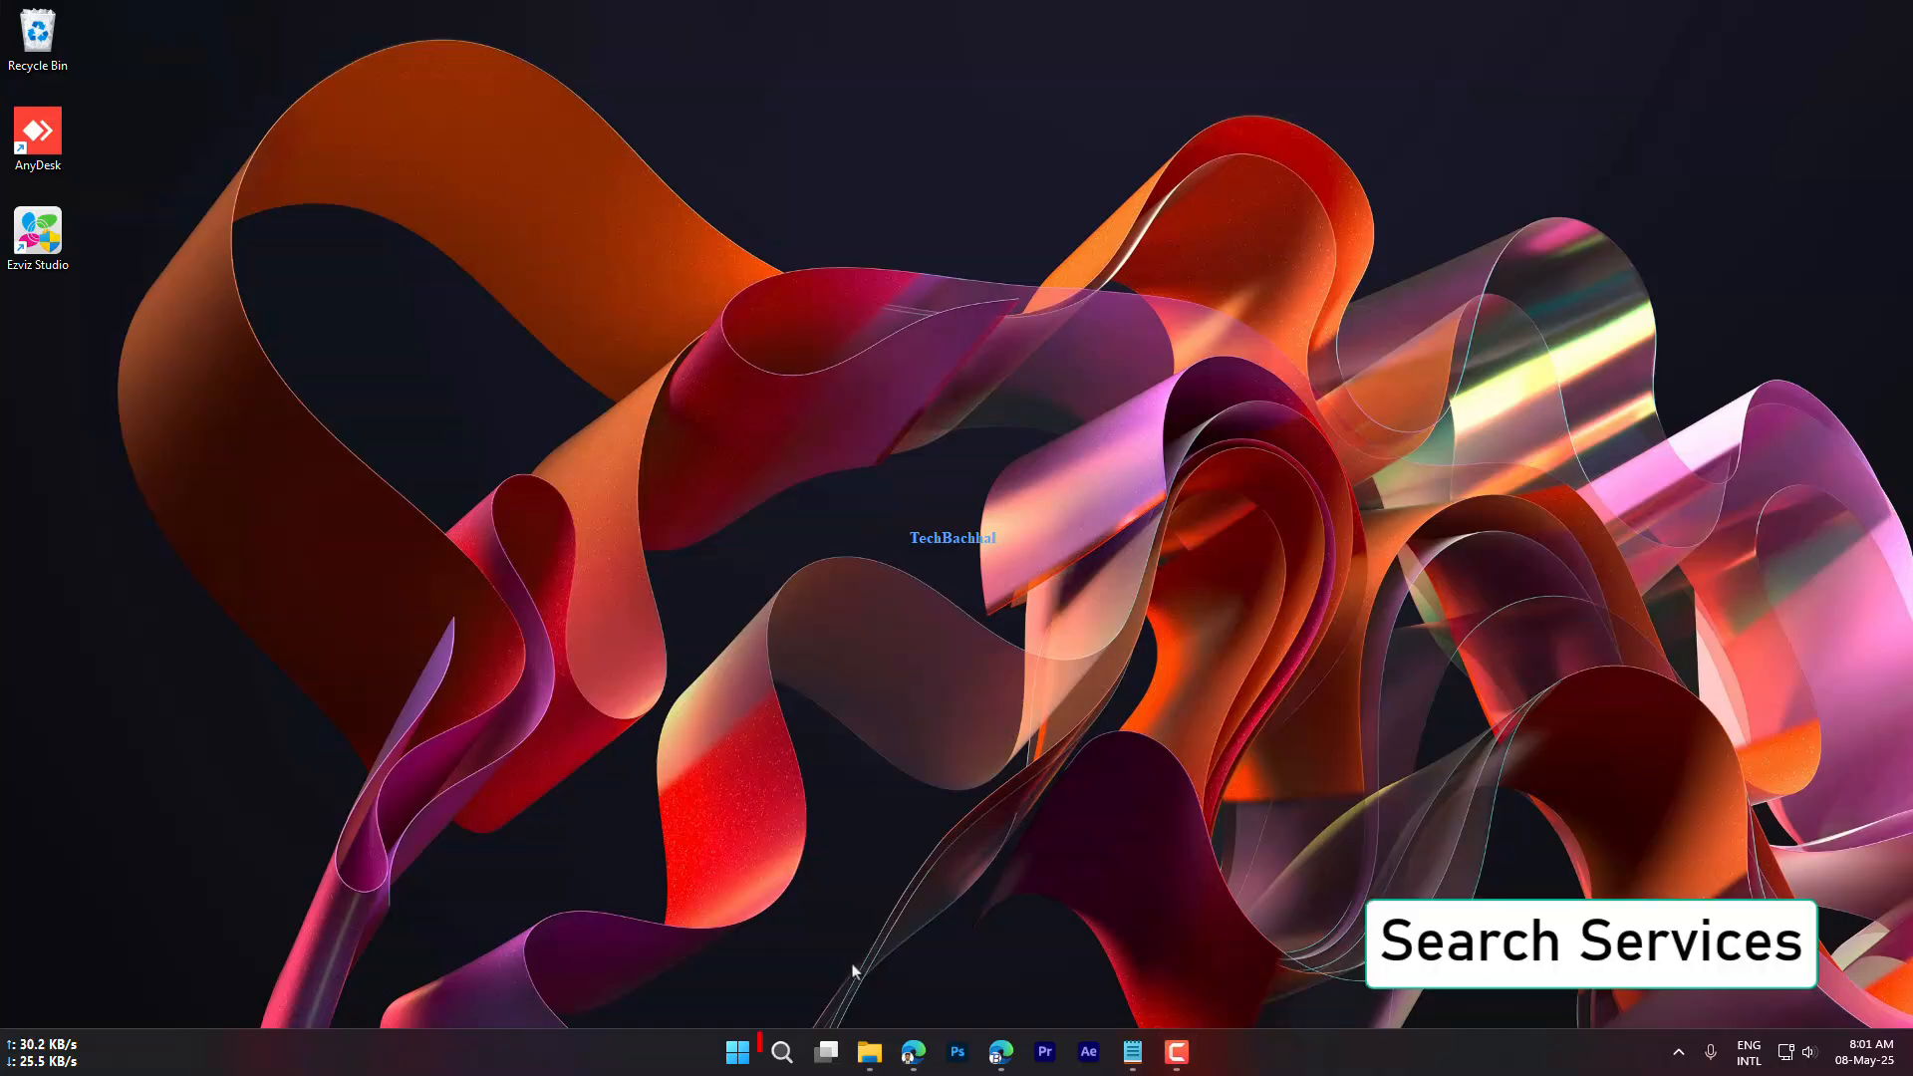
Search for 'services' and launch the Services console from the best match.
click(783, 1052)
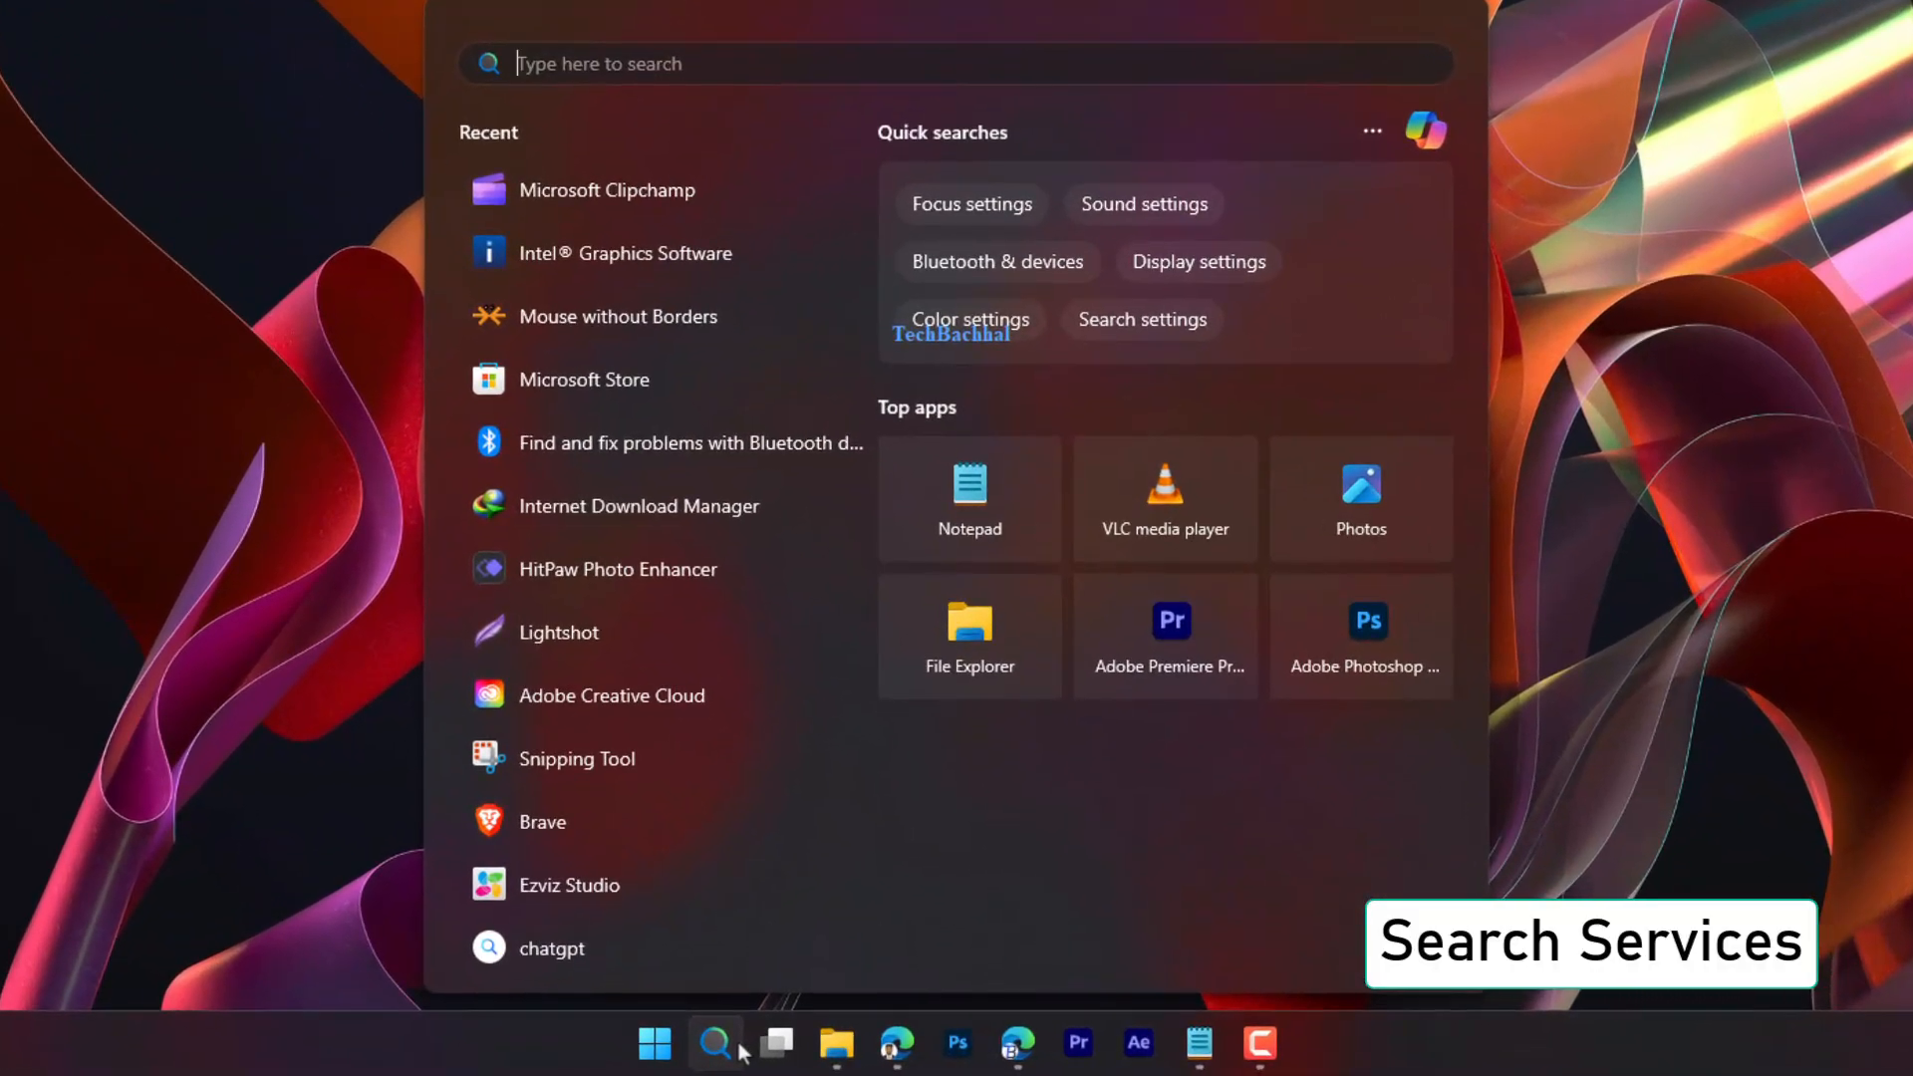
text(studioAppervices)
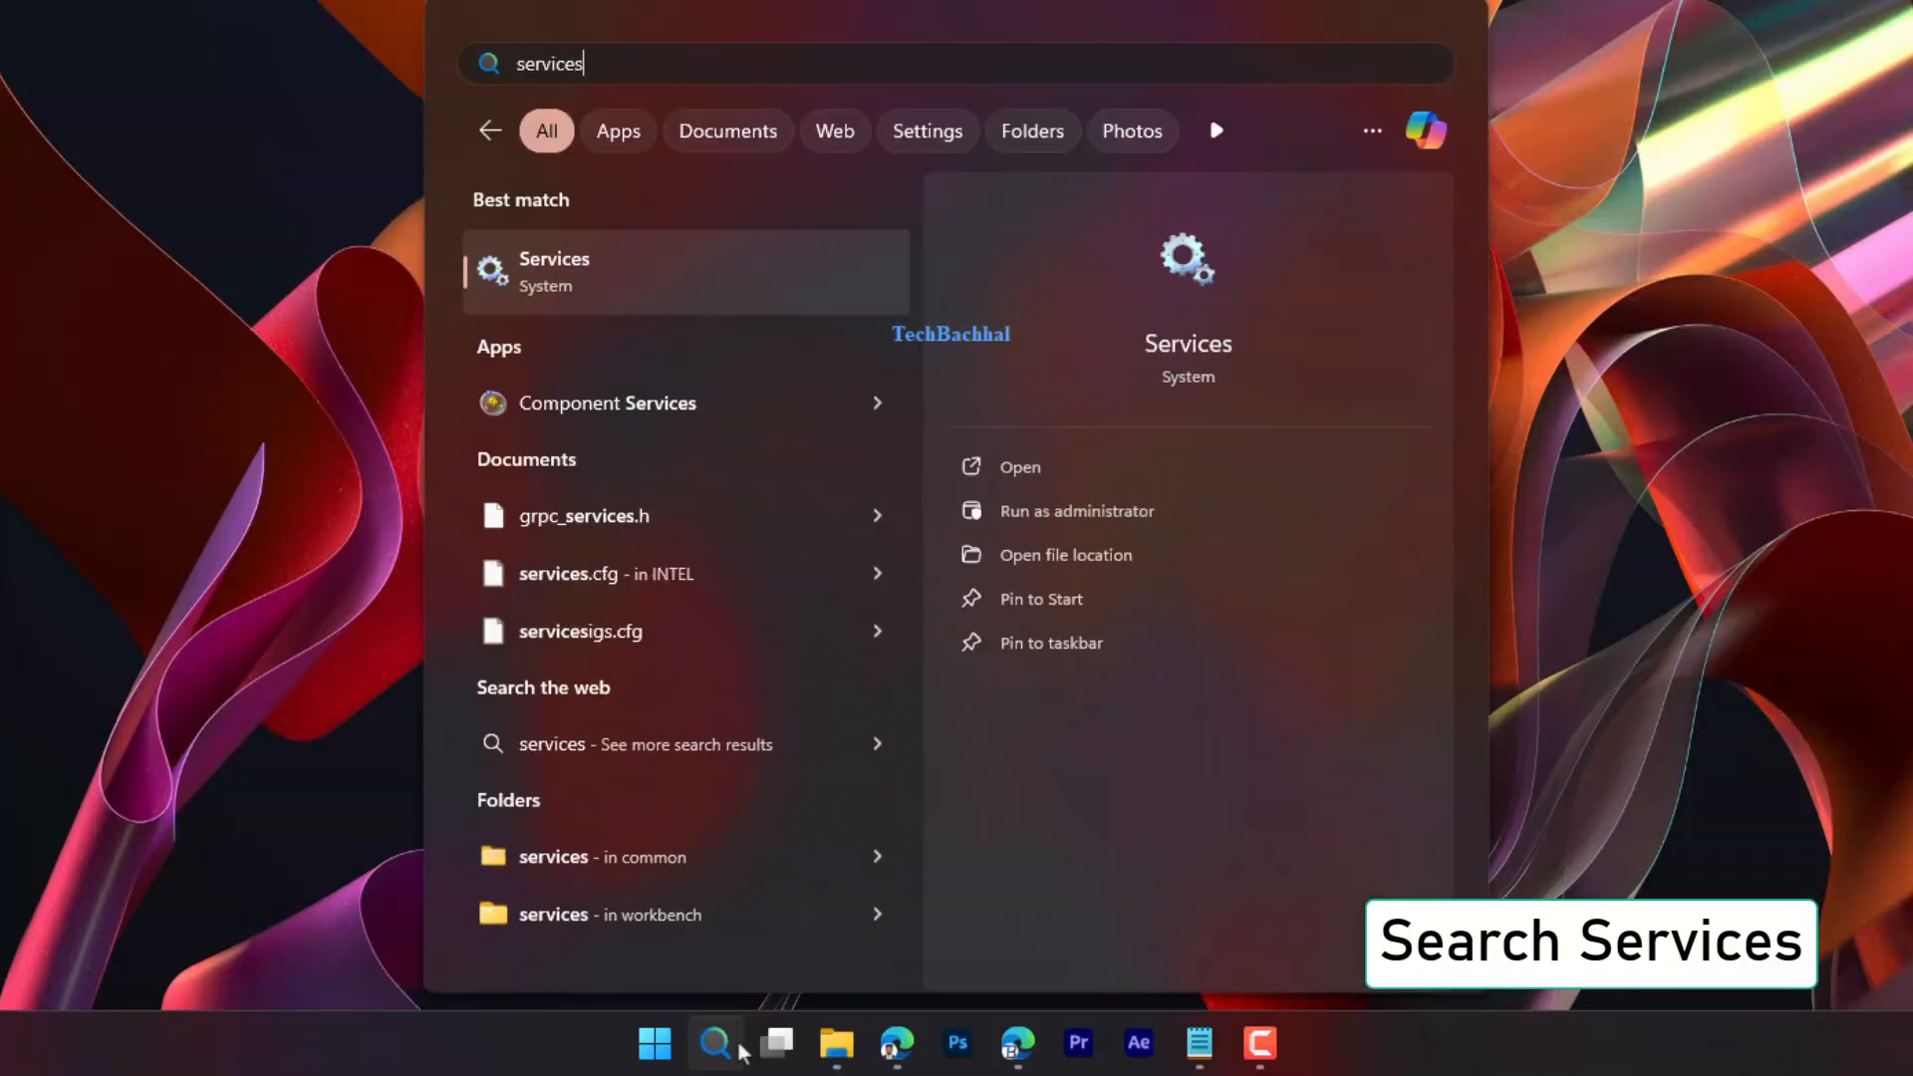
click(648, 271)
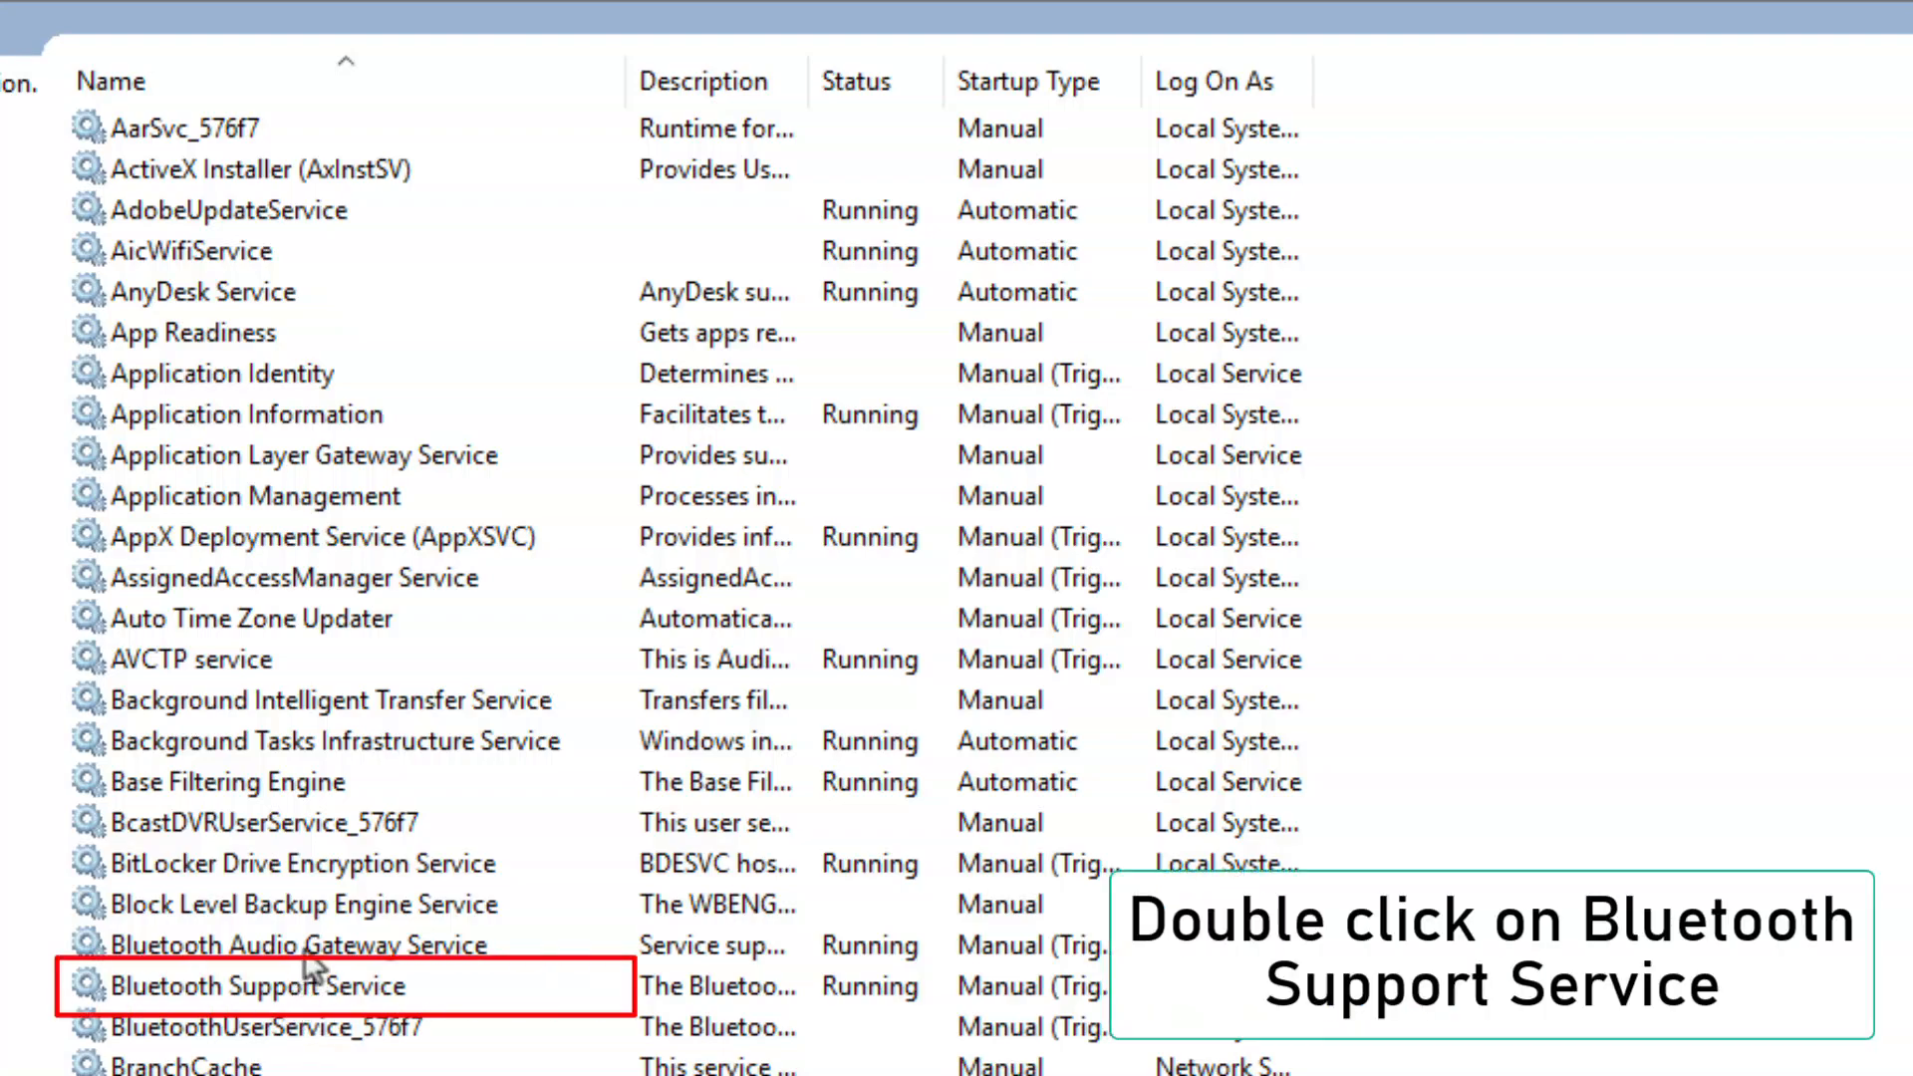
Set Bluetooth Support Service startup type to Automatic, apply it, and restart the service.
double_click(307, 987)
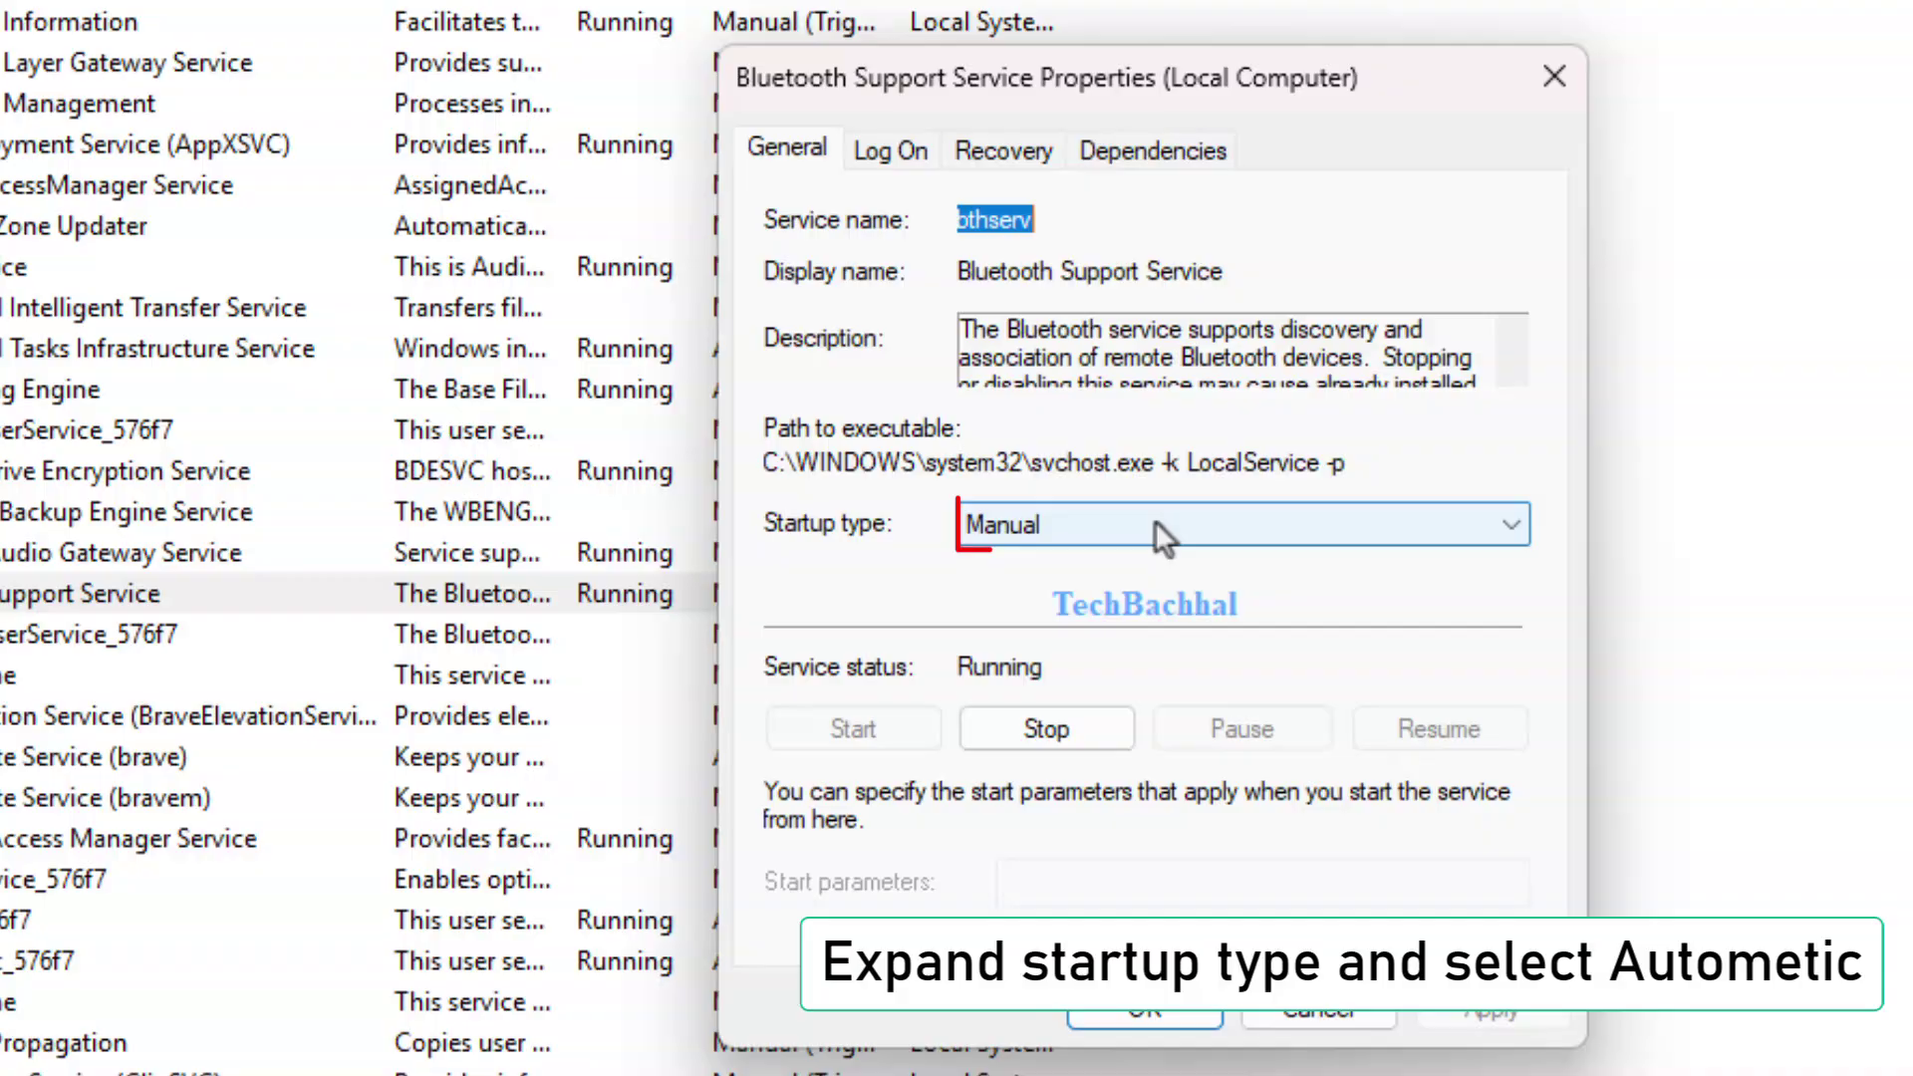
click(1165, 526)
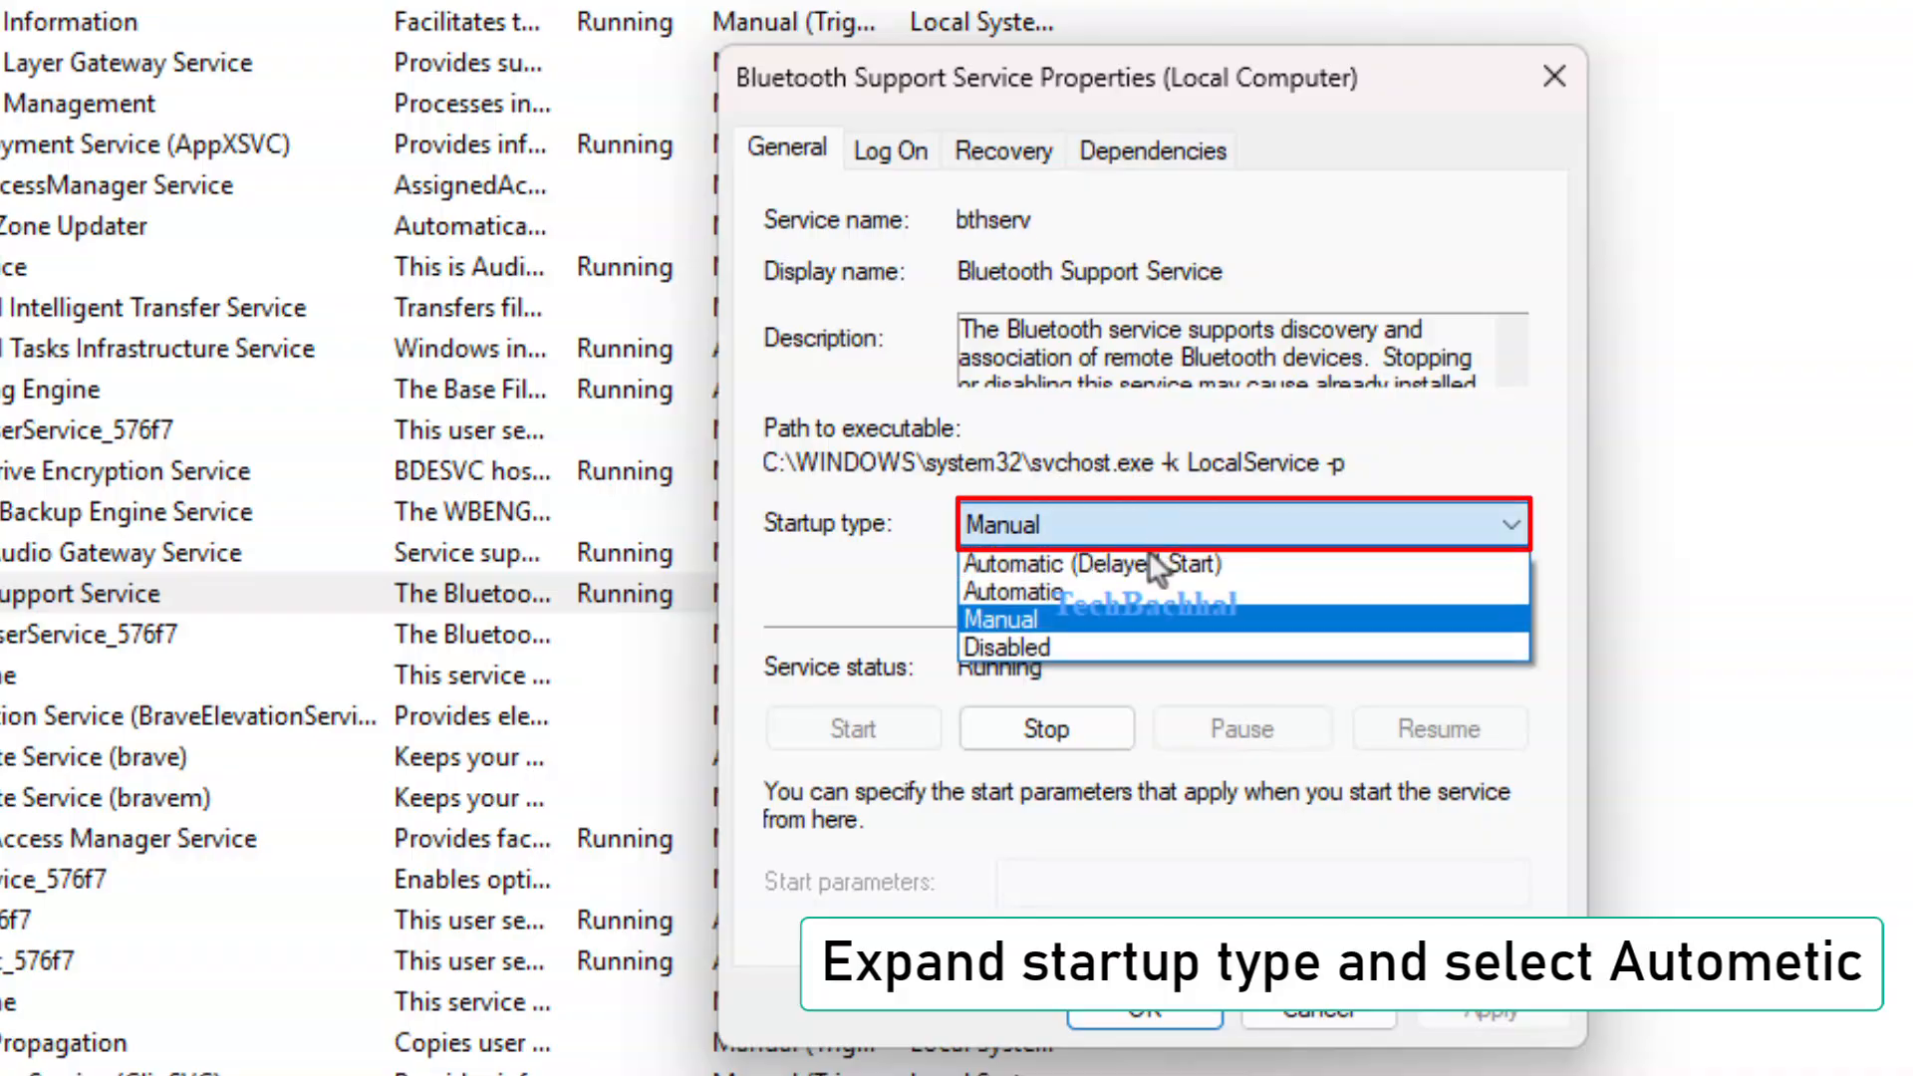
click(1128, 593)
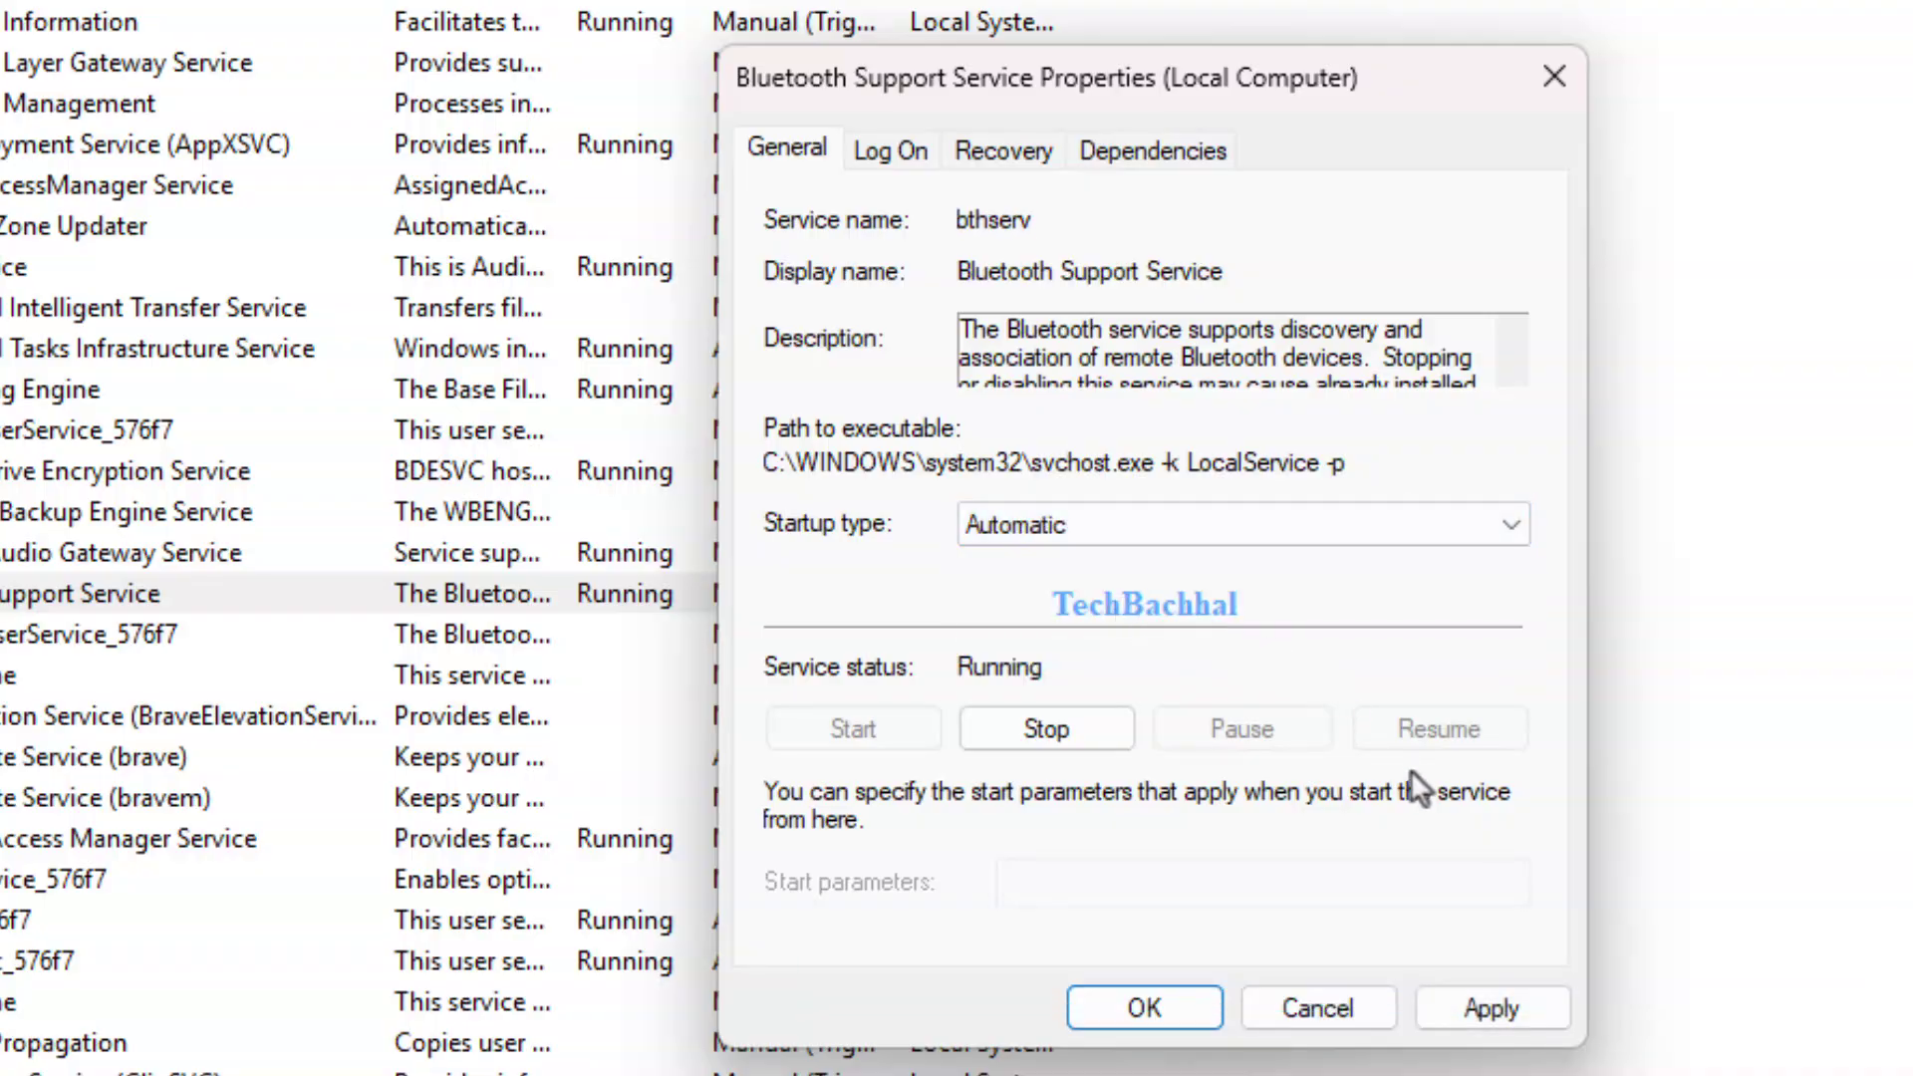
click(1470, 1009)
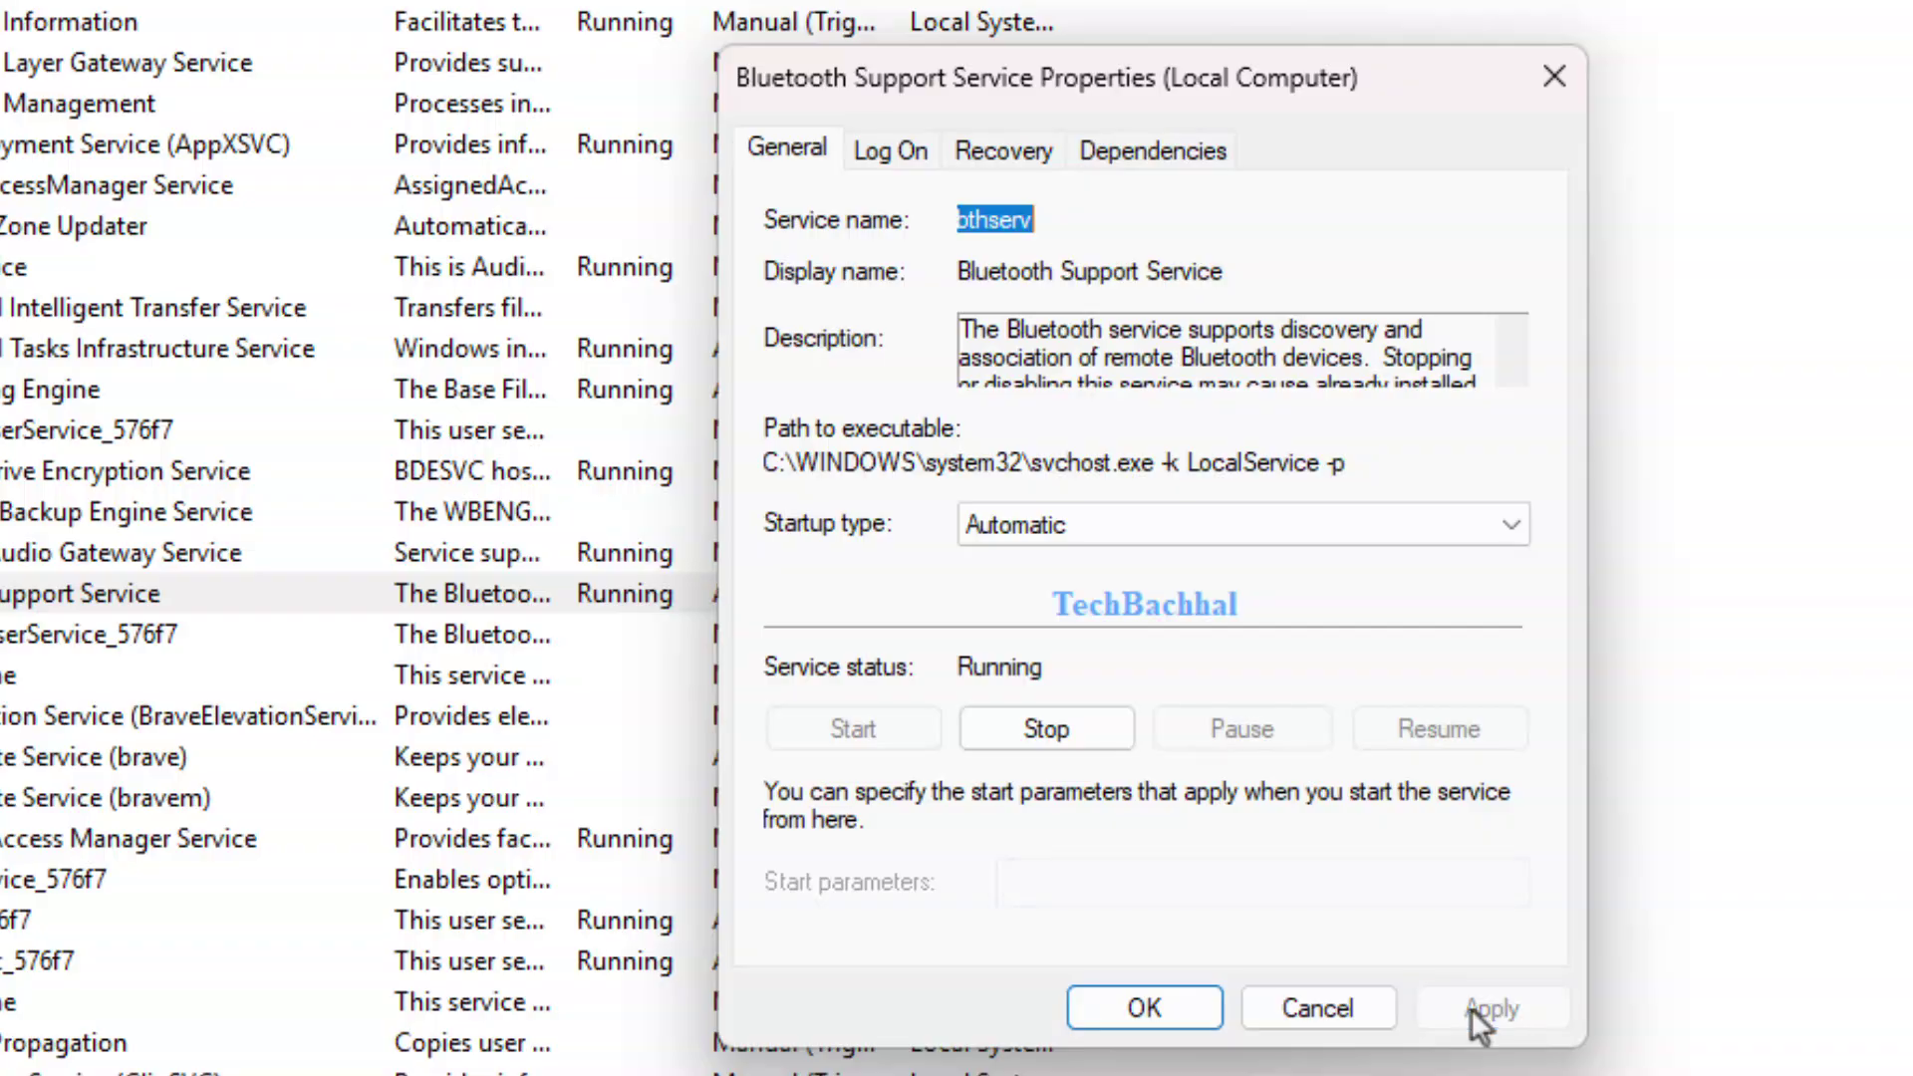
click(1144, 1009)
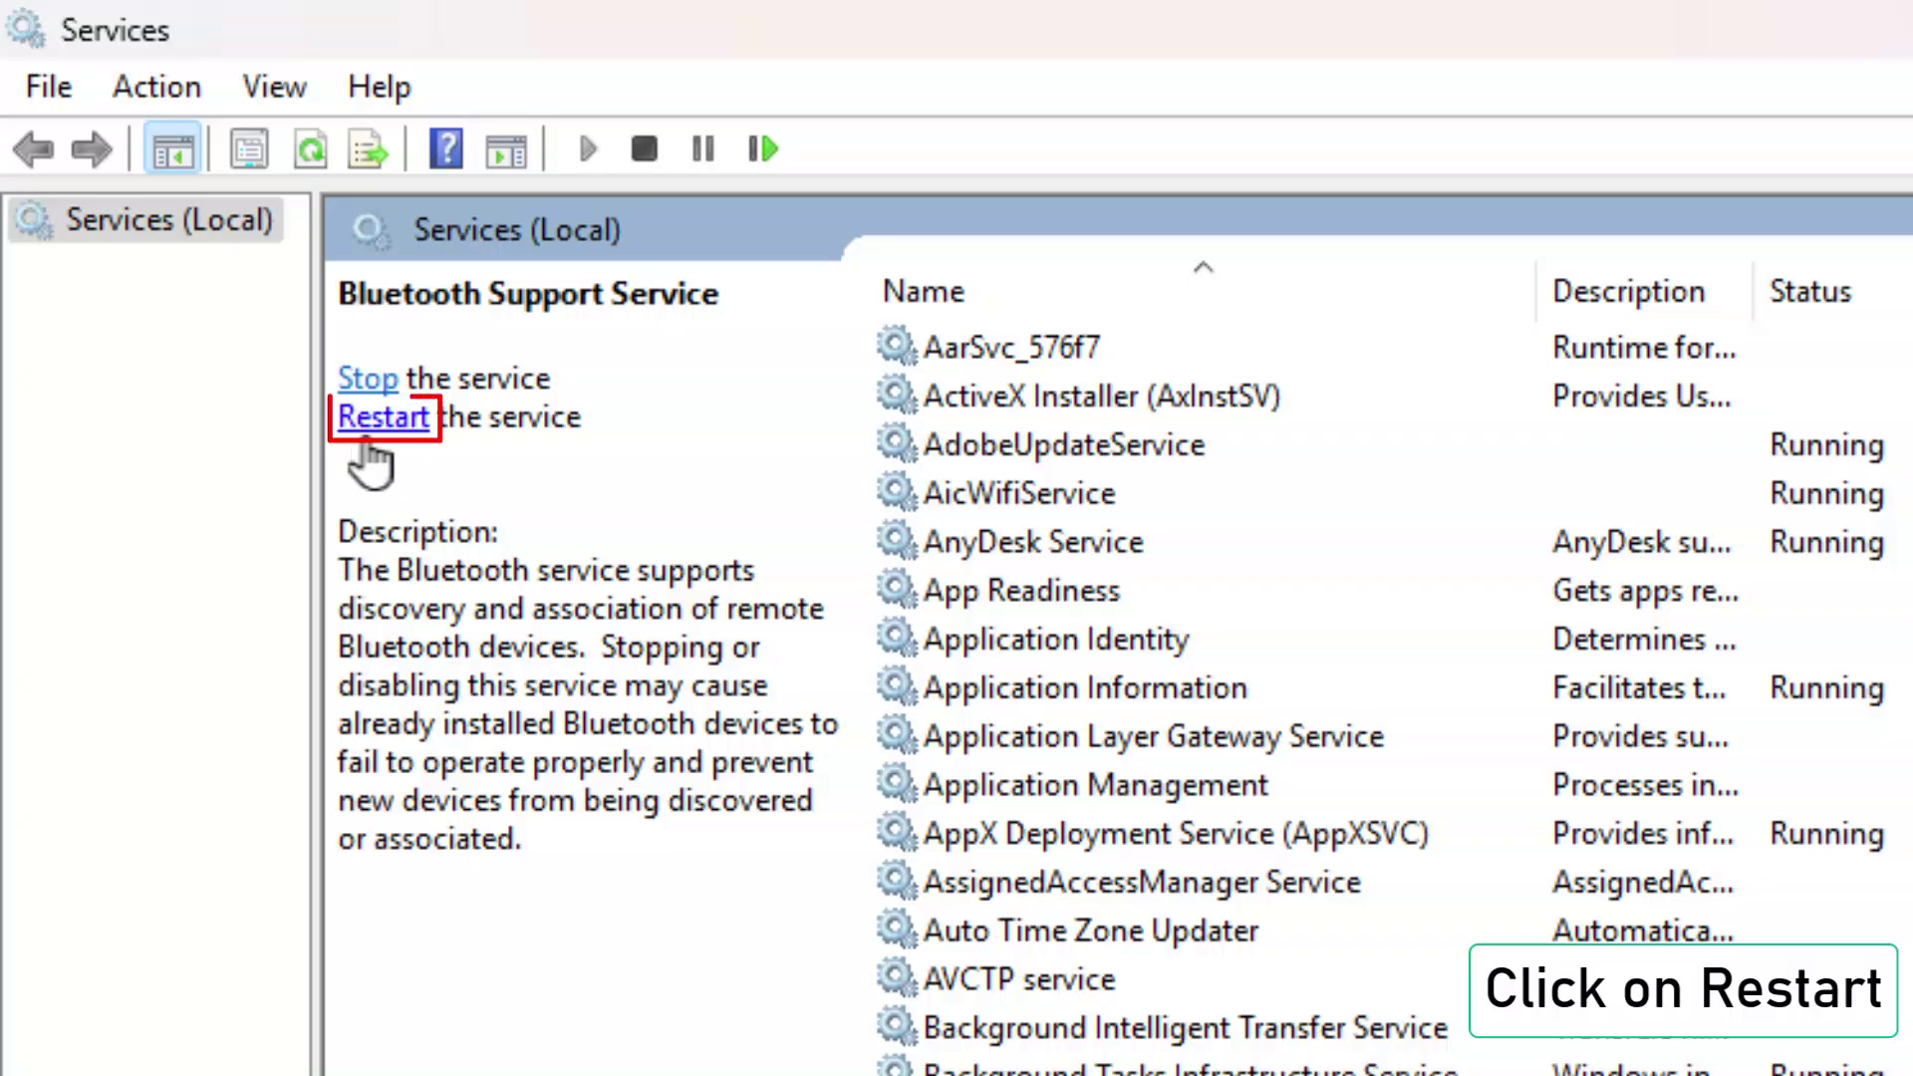
click(383, 417)
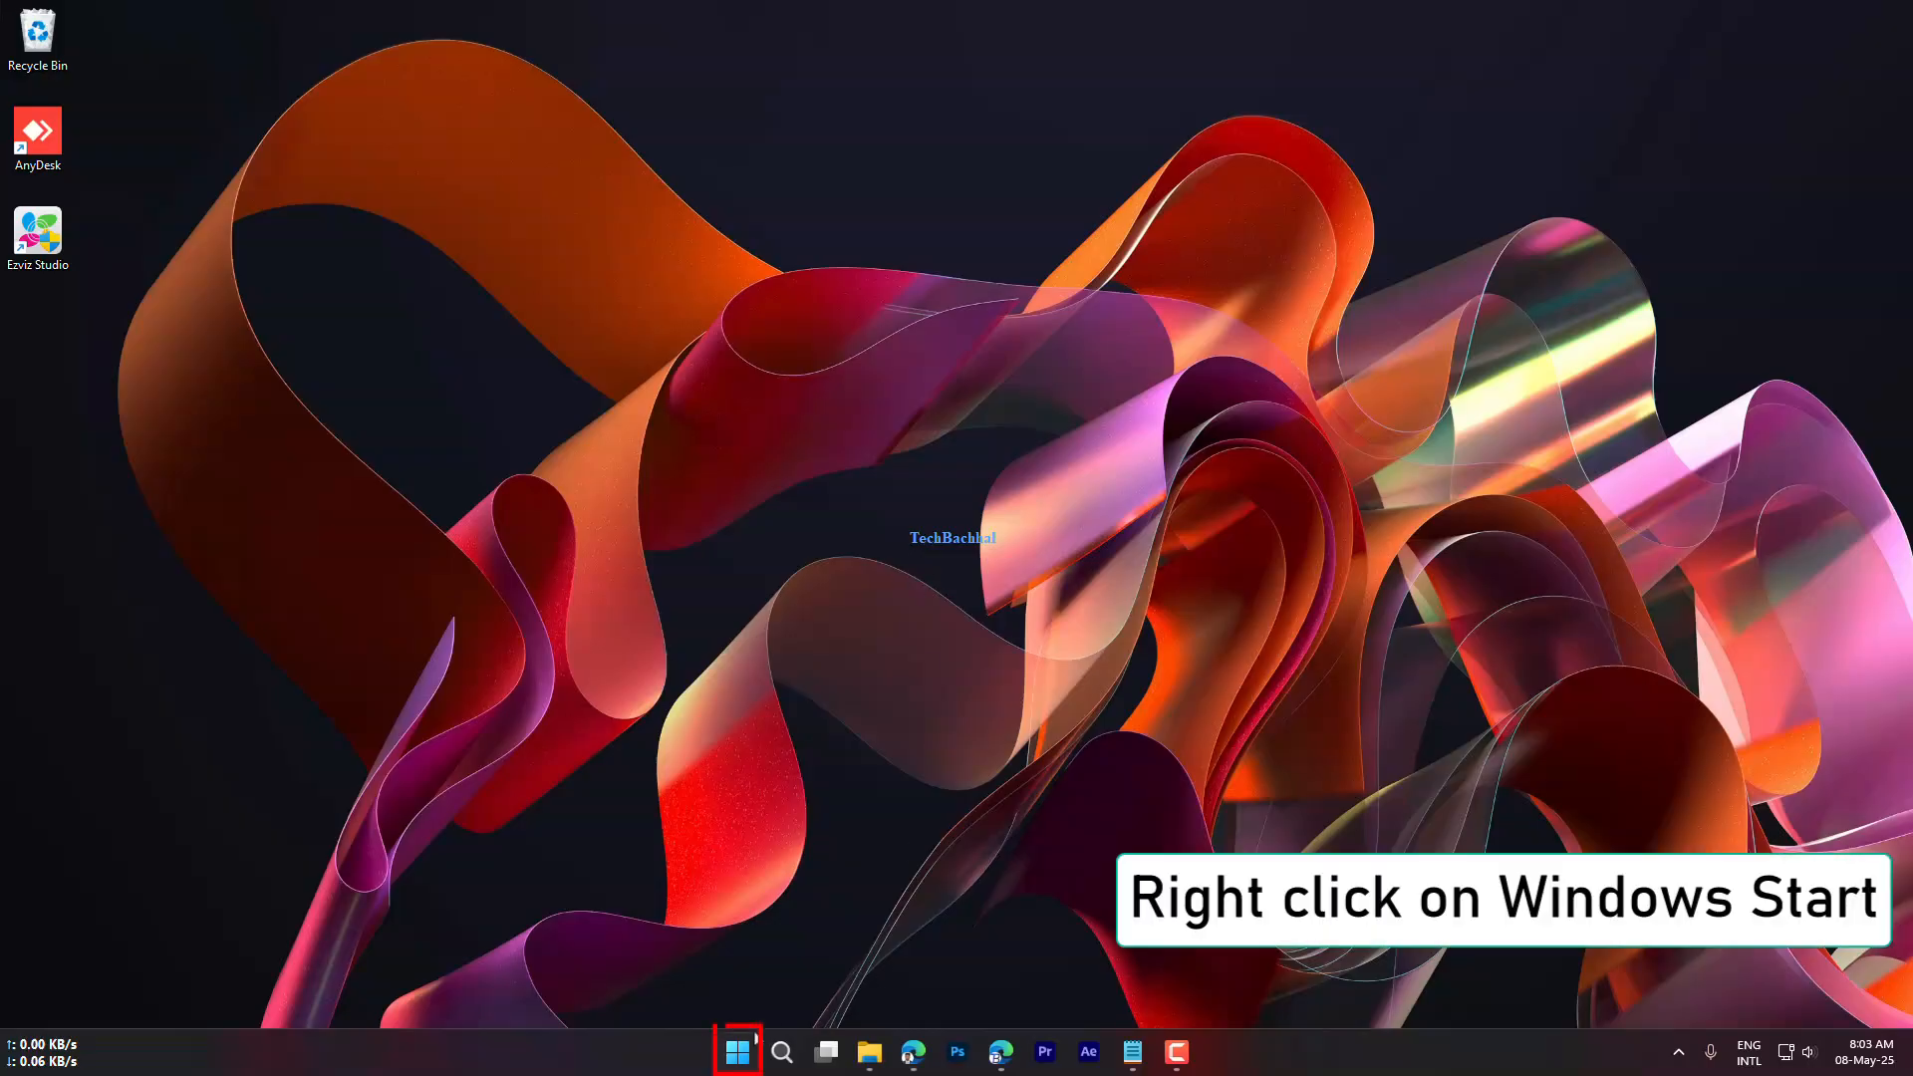
Open Device Manager from the Start button's system tools menu.
right_click(738, 1052)
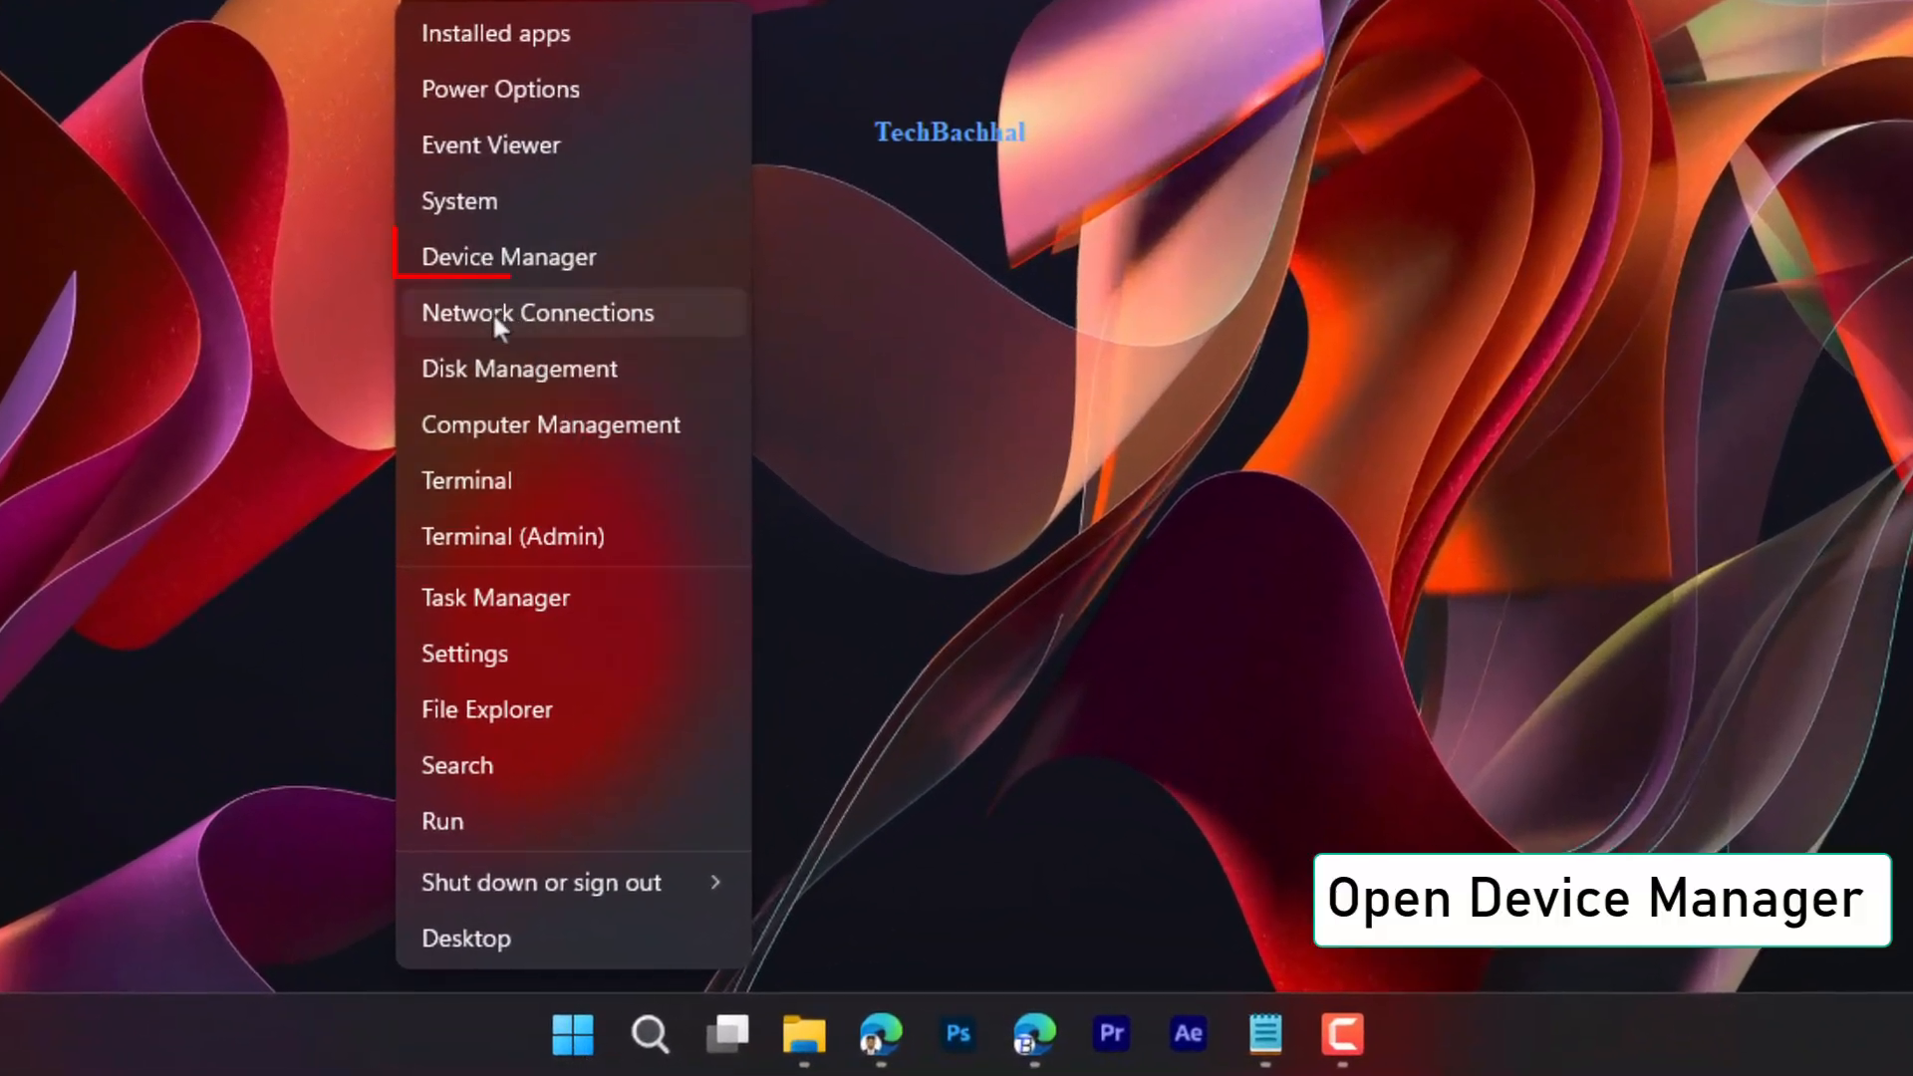
click(515, 256)
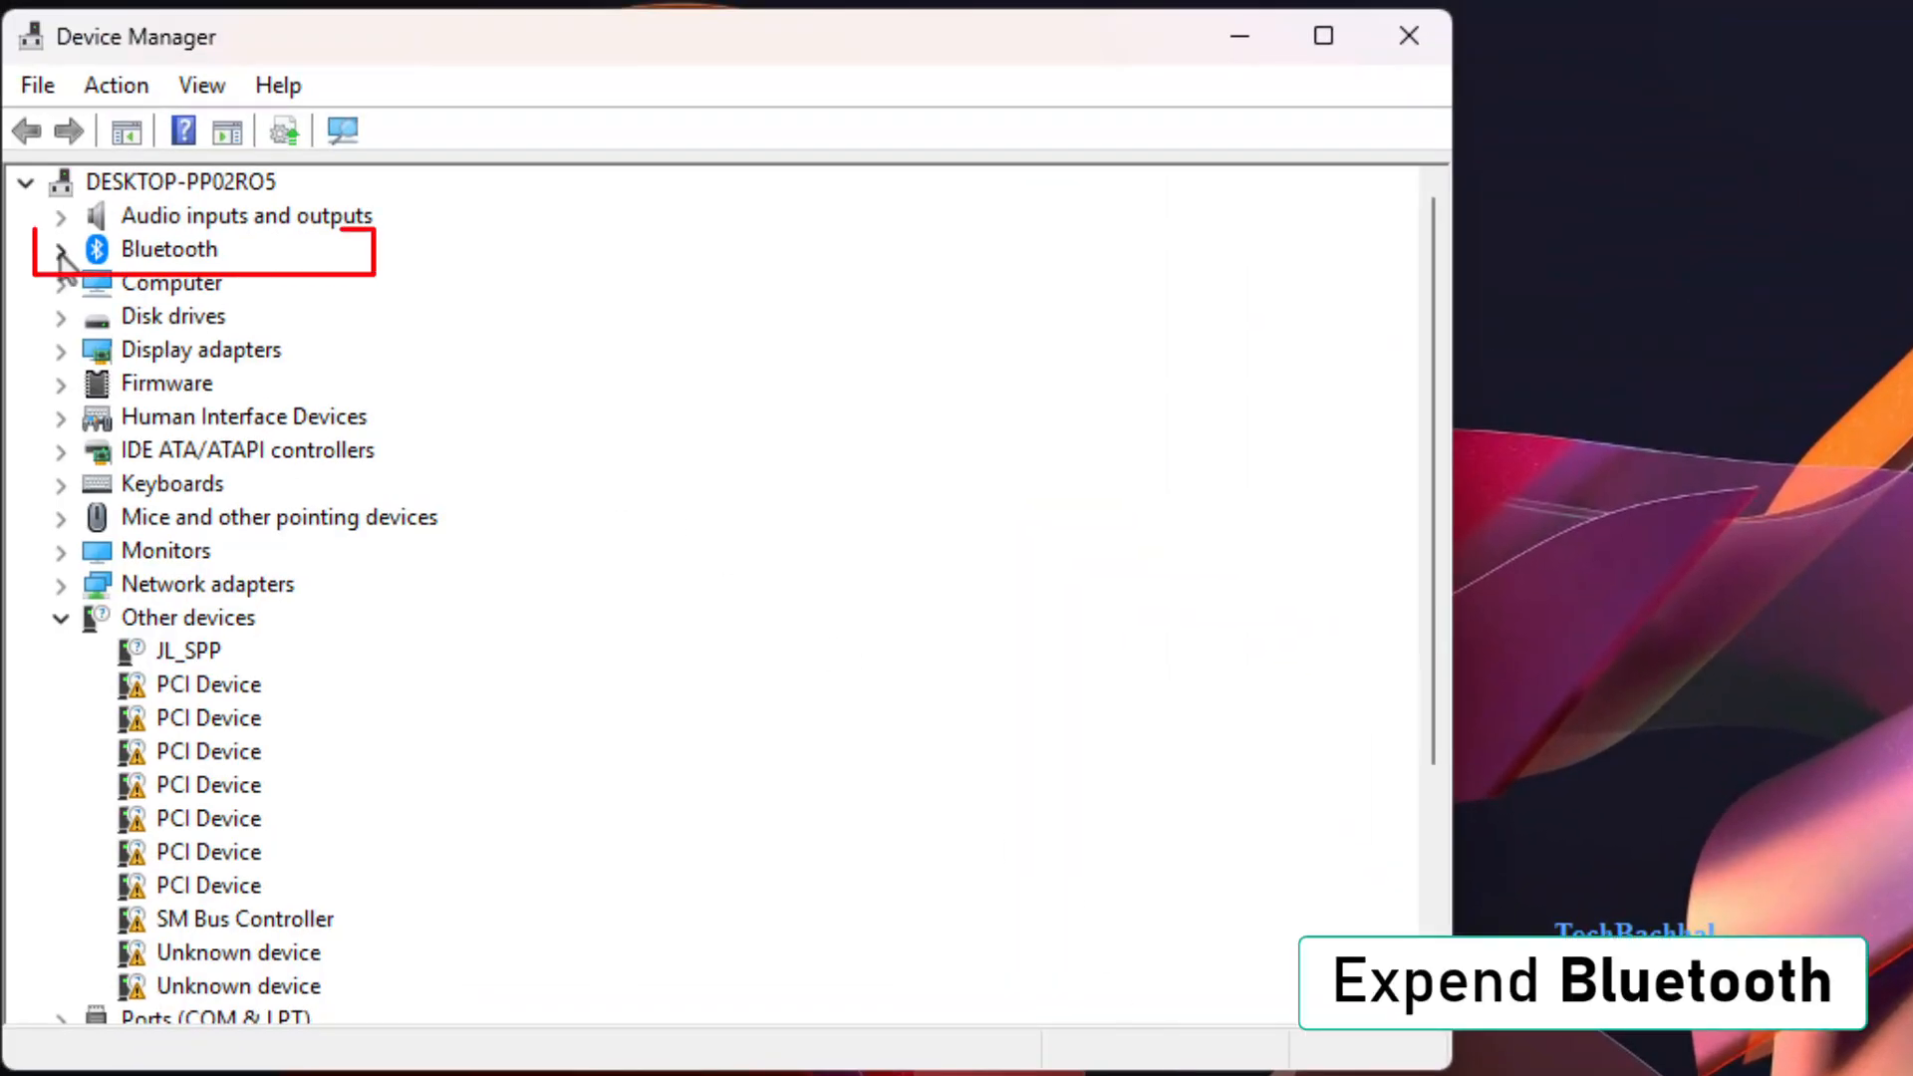
Expand the Bluetooth category and uninstall the Bluetooth Device (RFCOMM Protocol TDI).
click(61, 249)
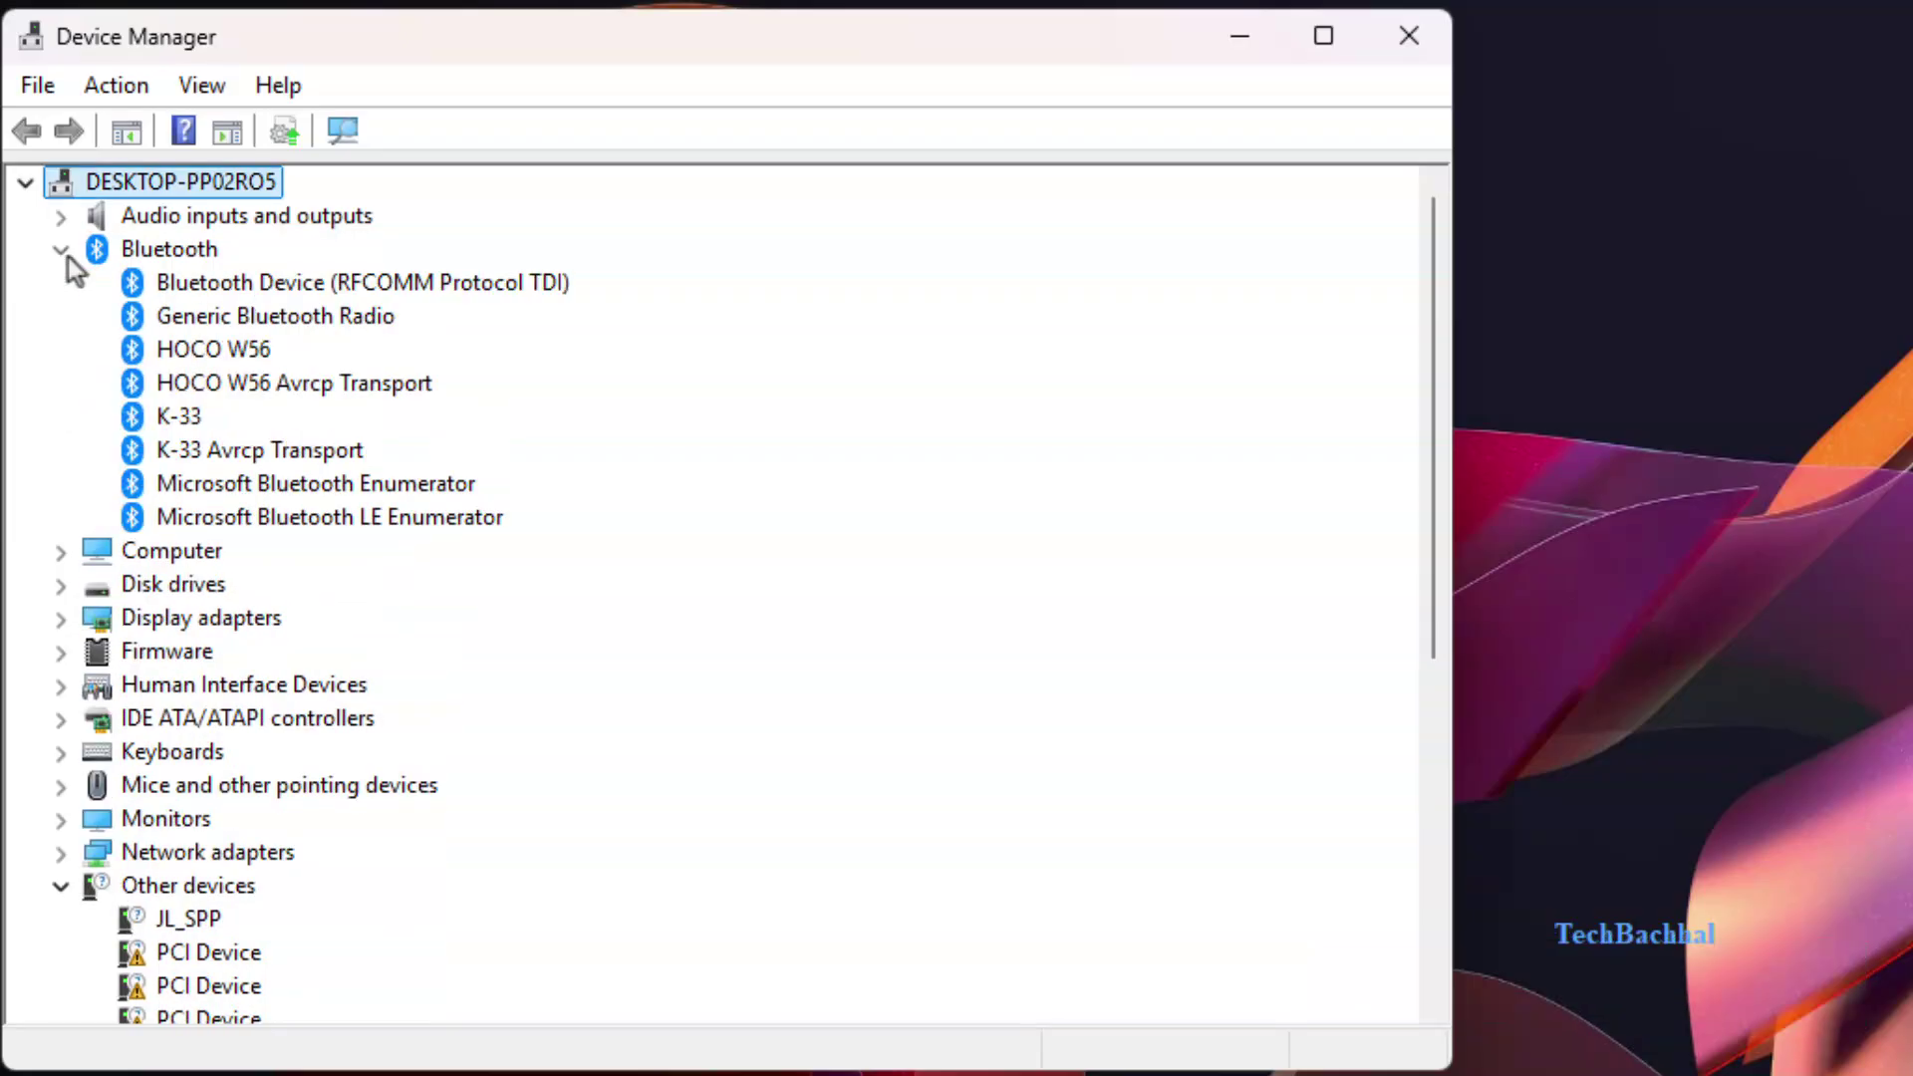
click(307, 285)
right_click(251, 284)
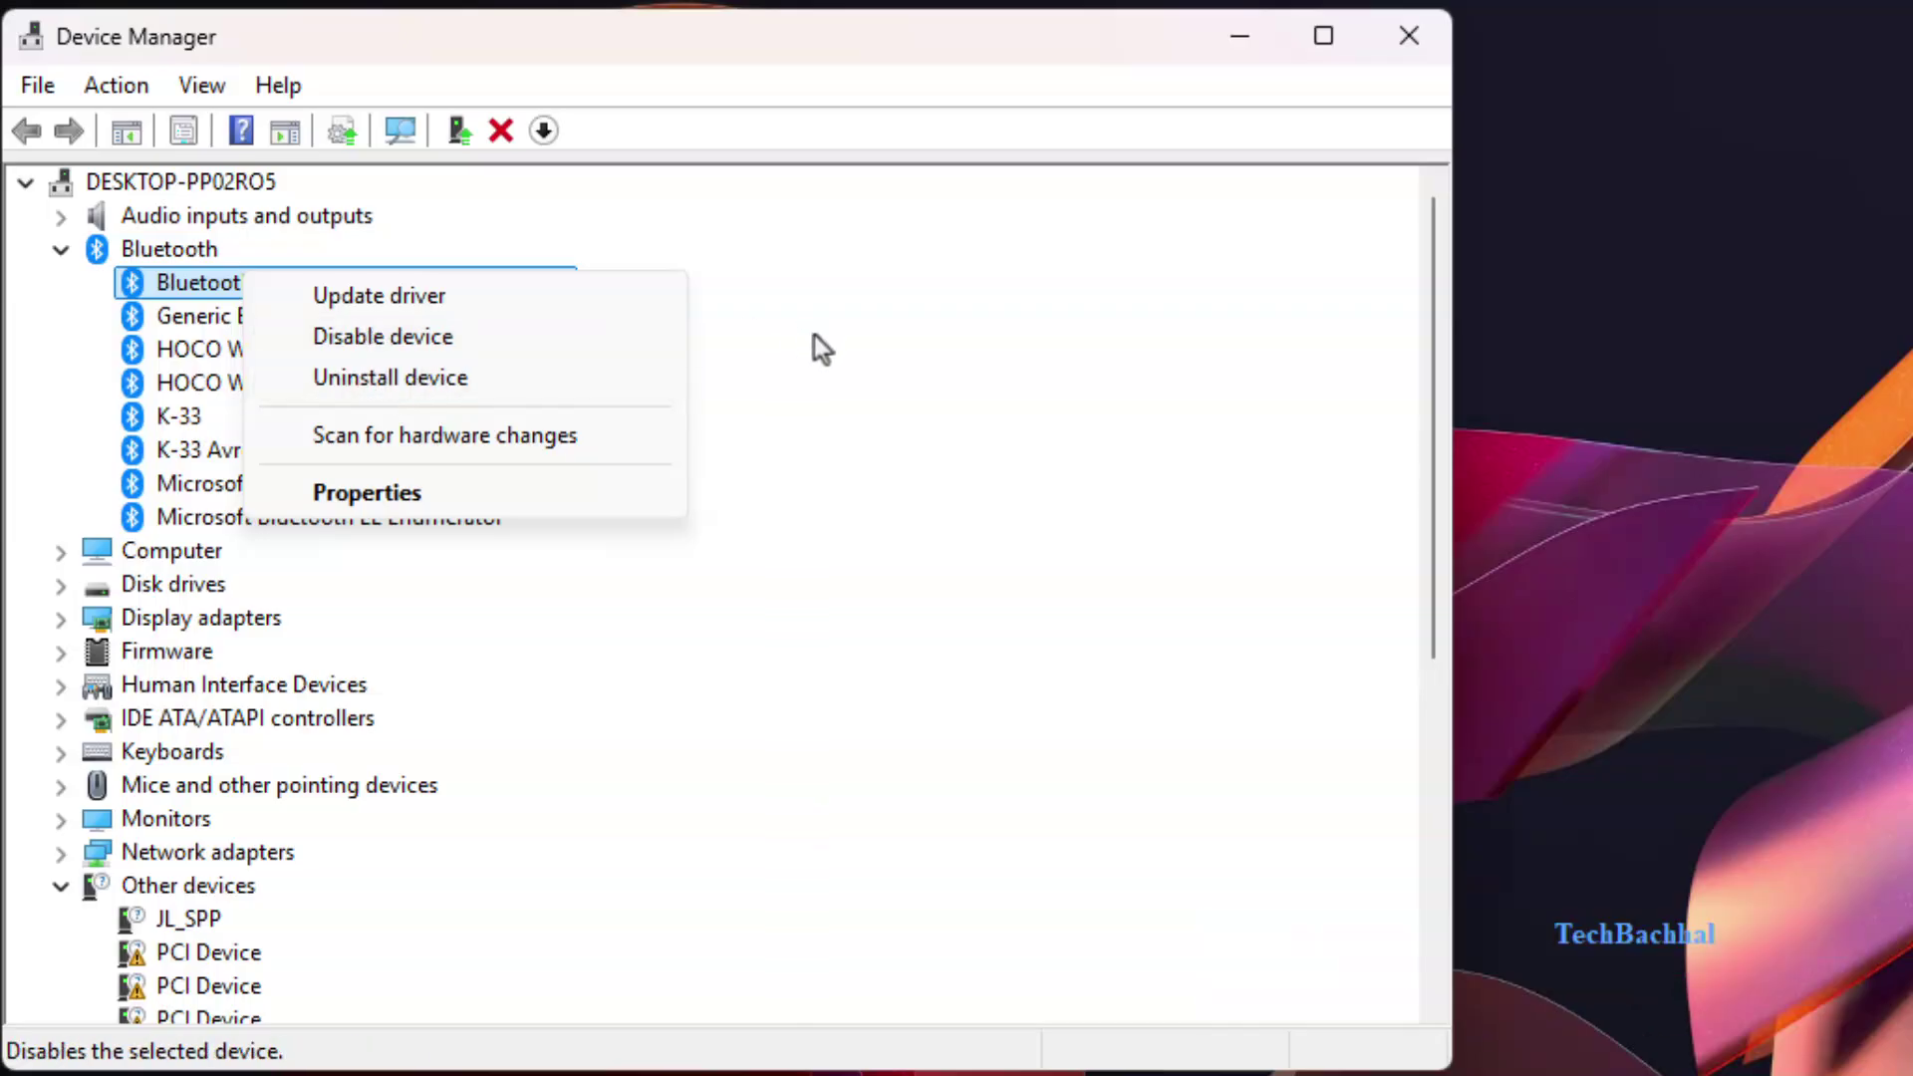
Uninstall the Generic Bluetooth Radio driver and close Device Manager.
click(791, 335)
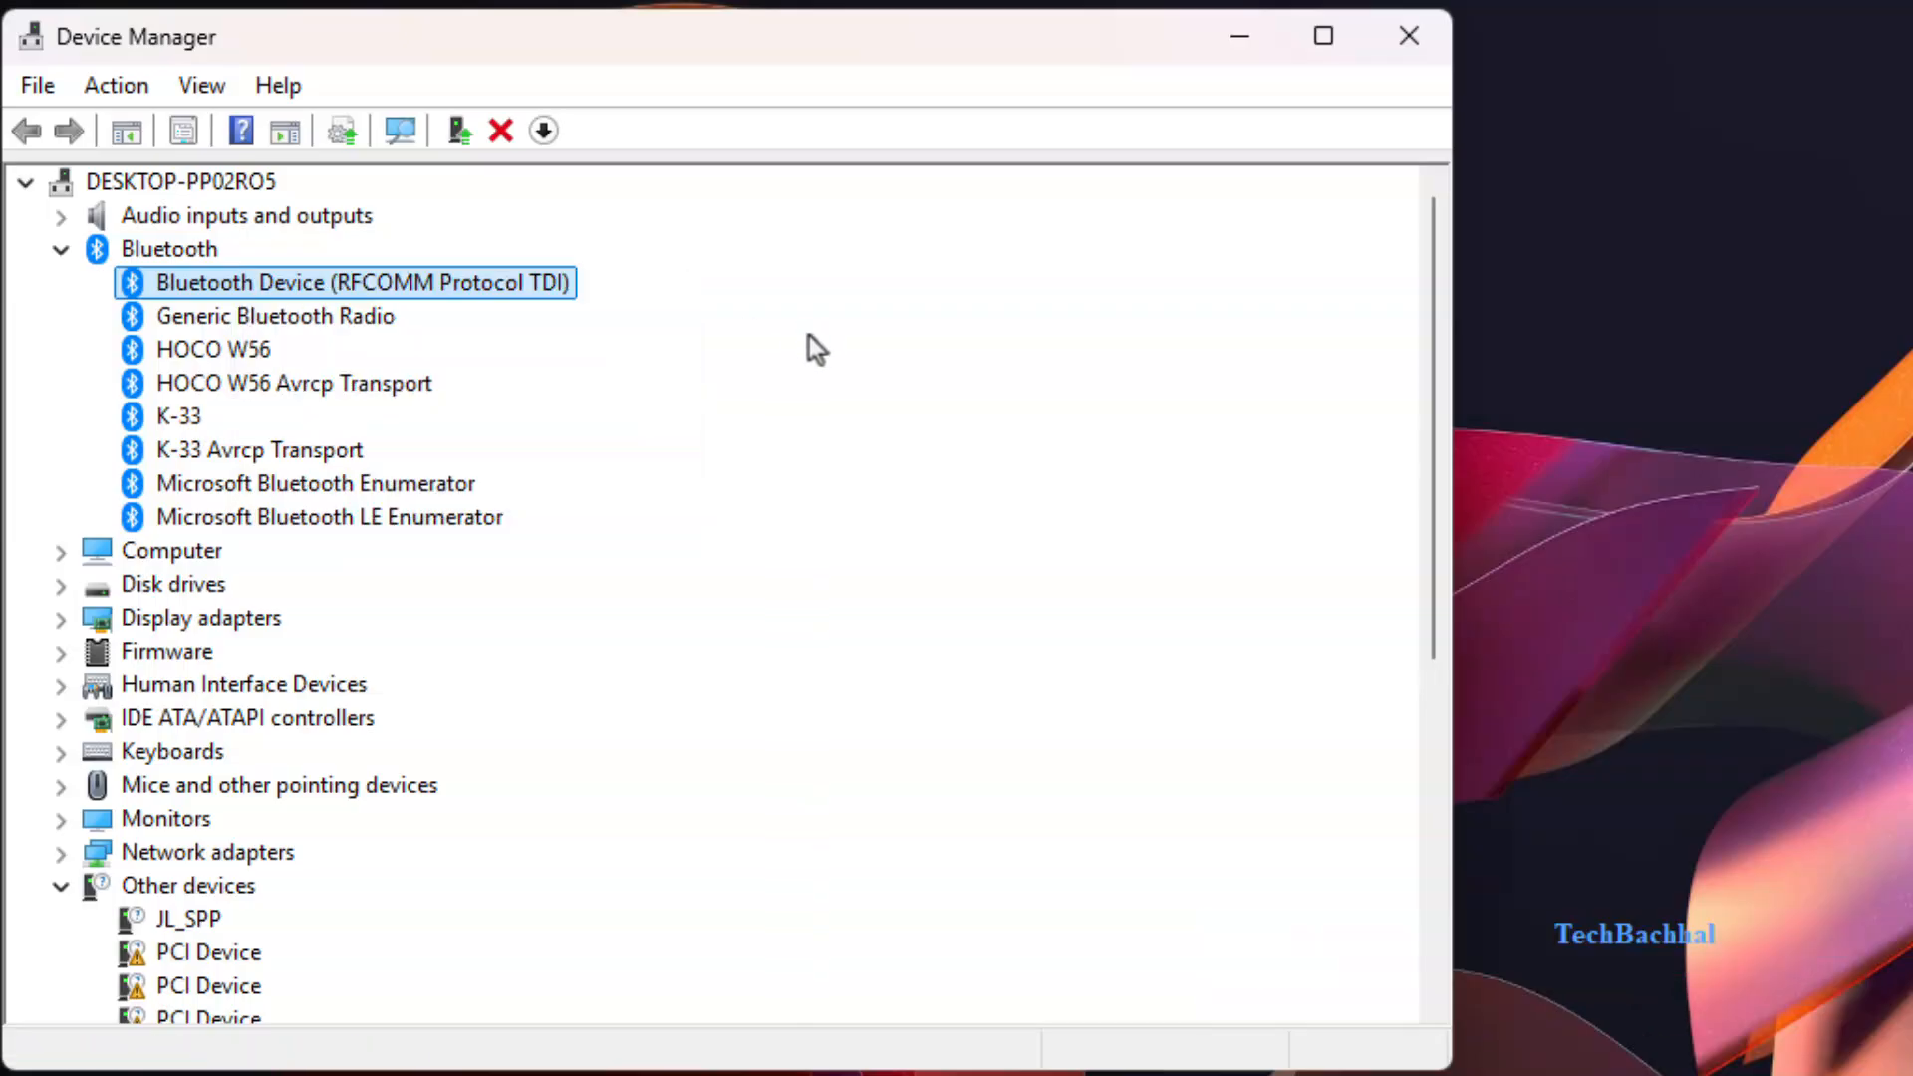
click(332, 323)
right_click(329, 323)
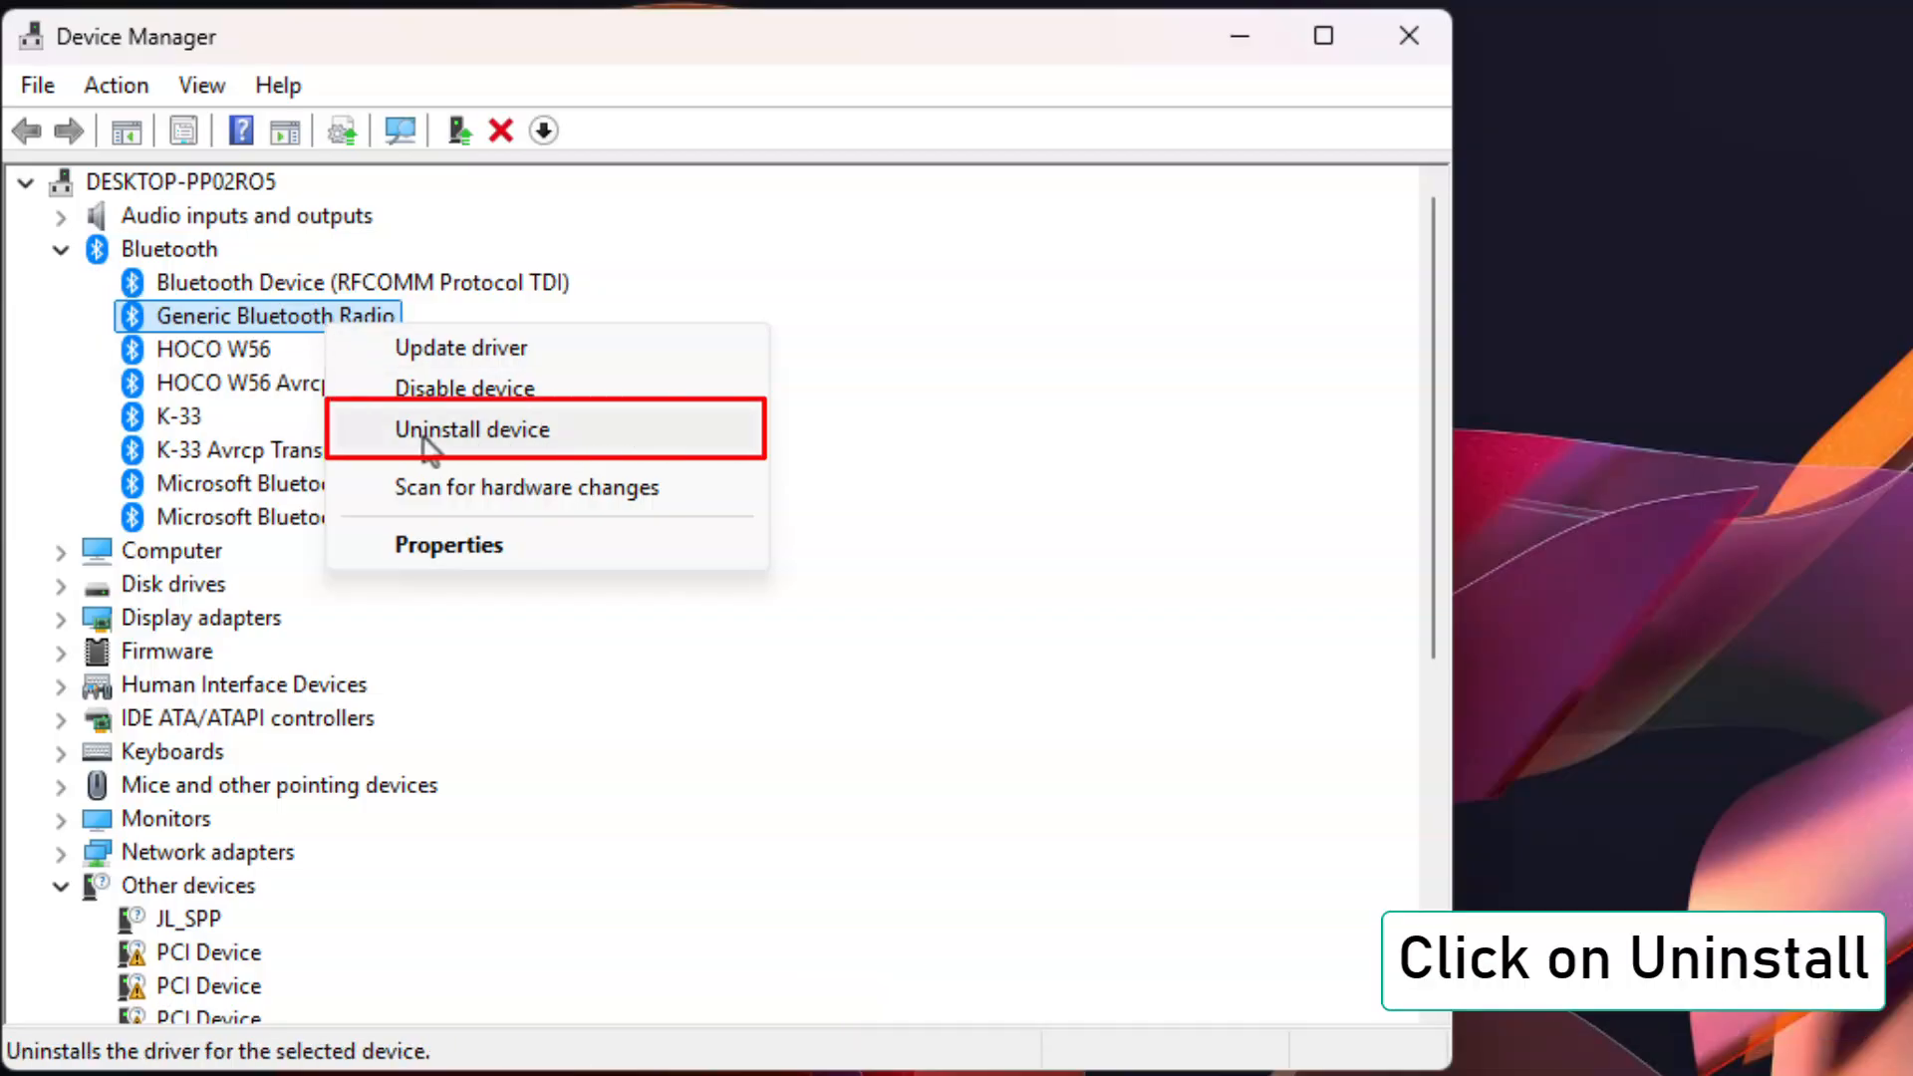
click(449, 430)
click(1409, 37)
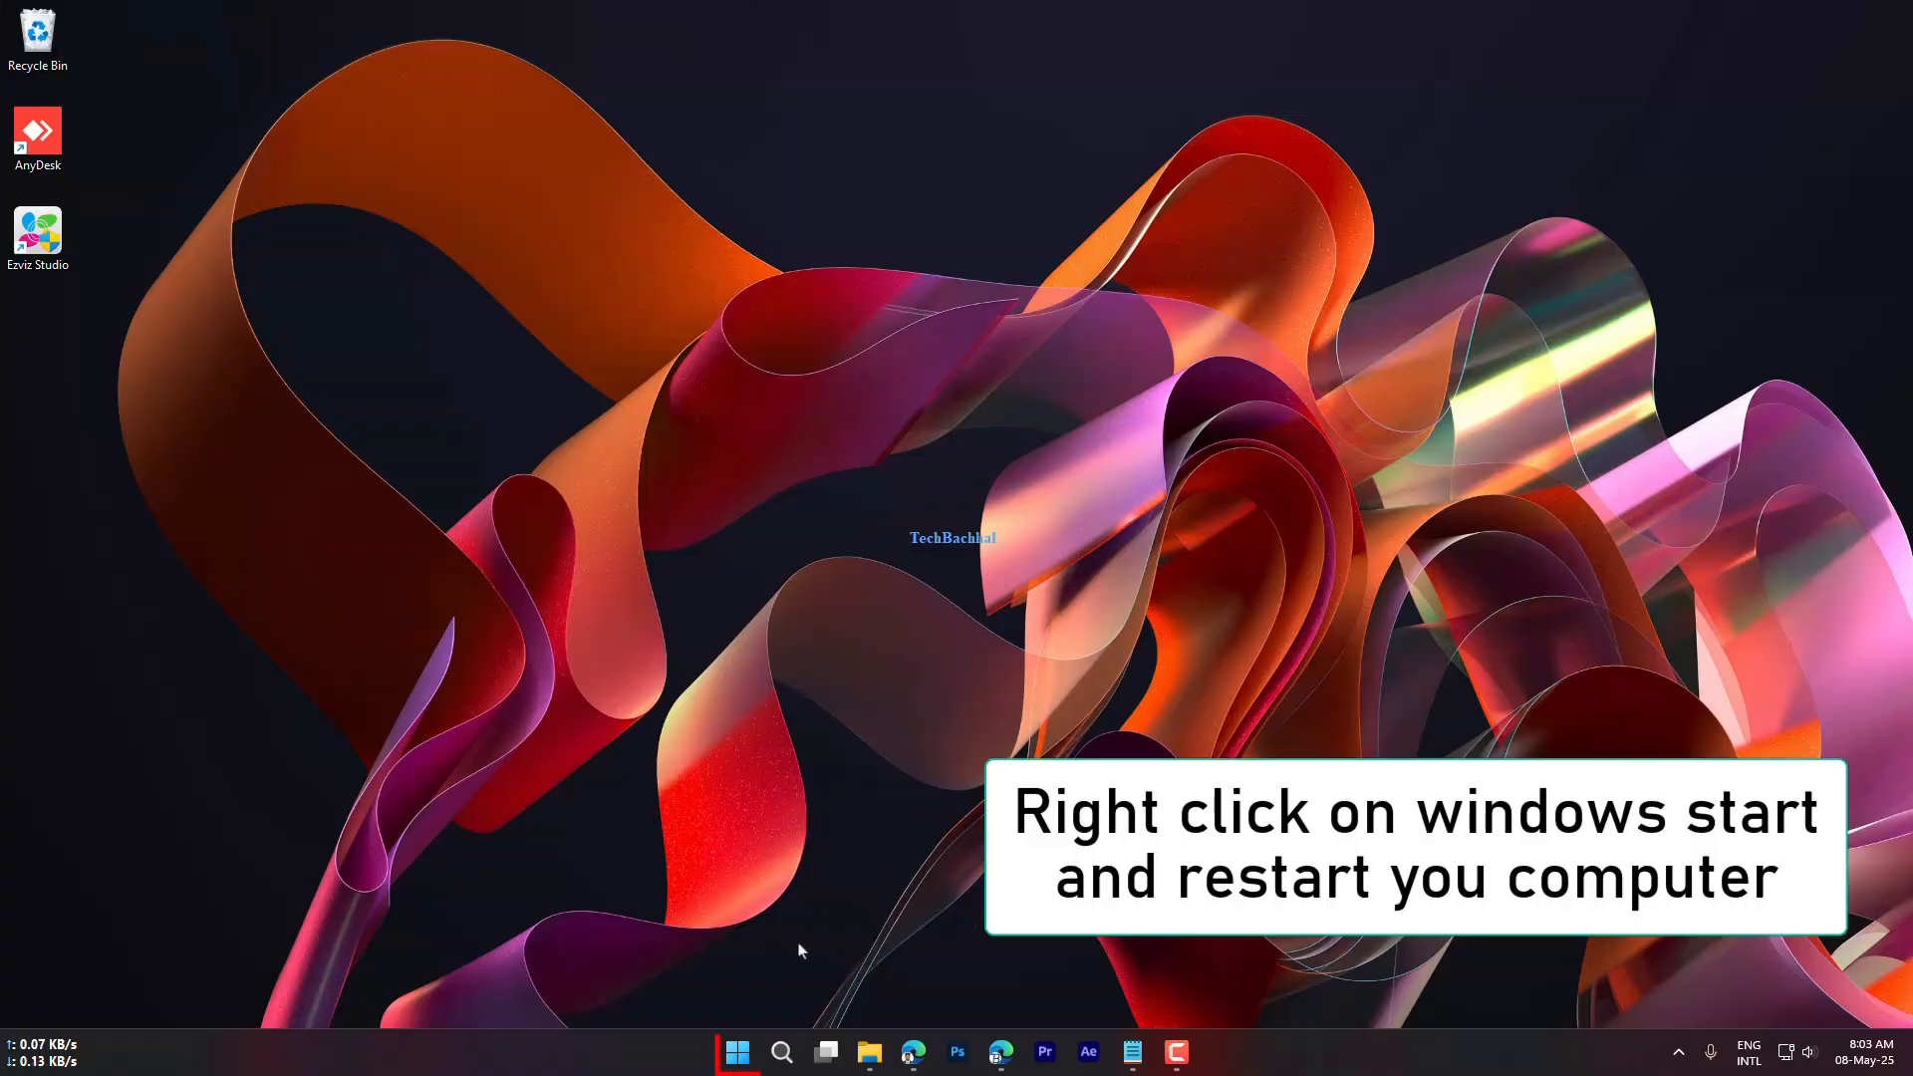
Restart the computer from the Start button's power options.
right_click(737, 1051)
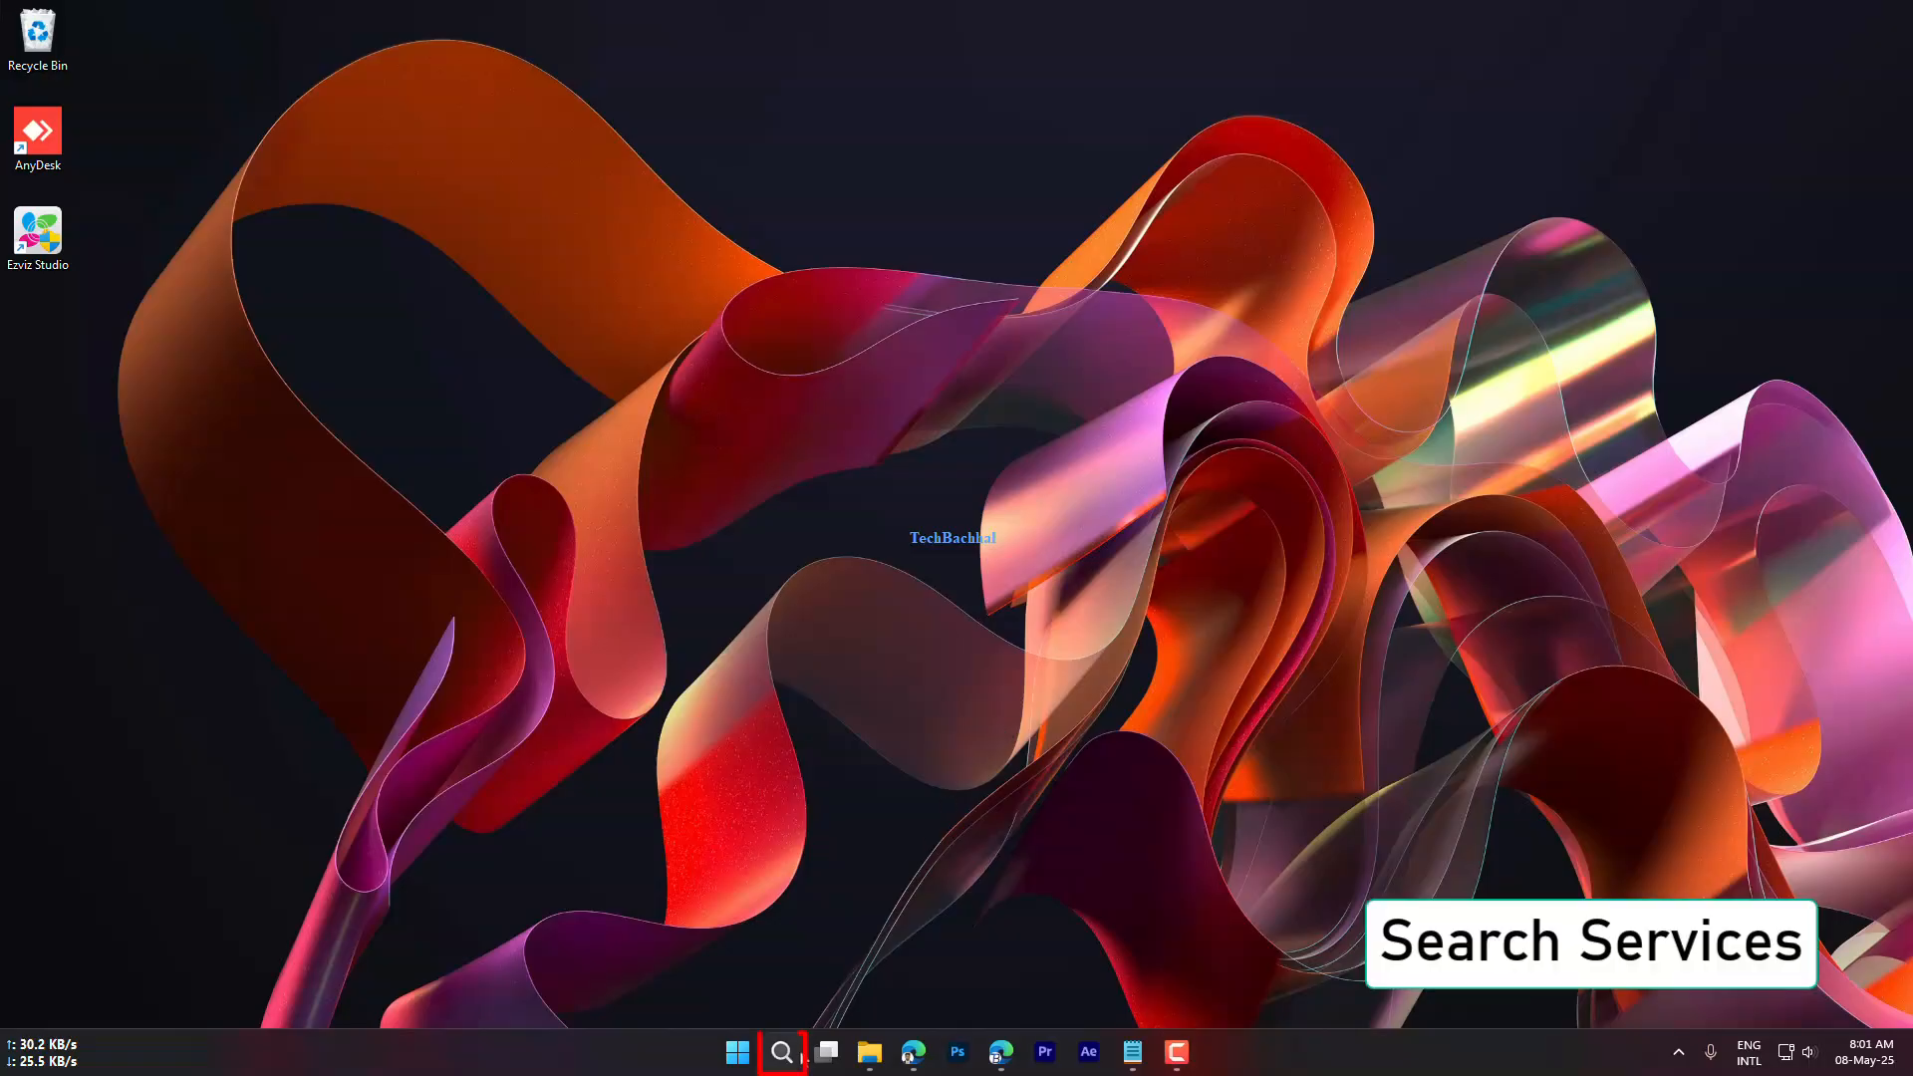
Search for 'services' from the taskbar to find the Services app again.
click(783, 1052)
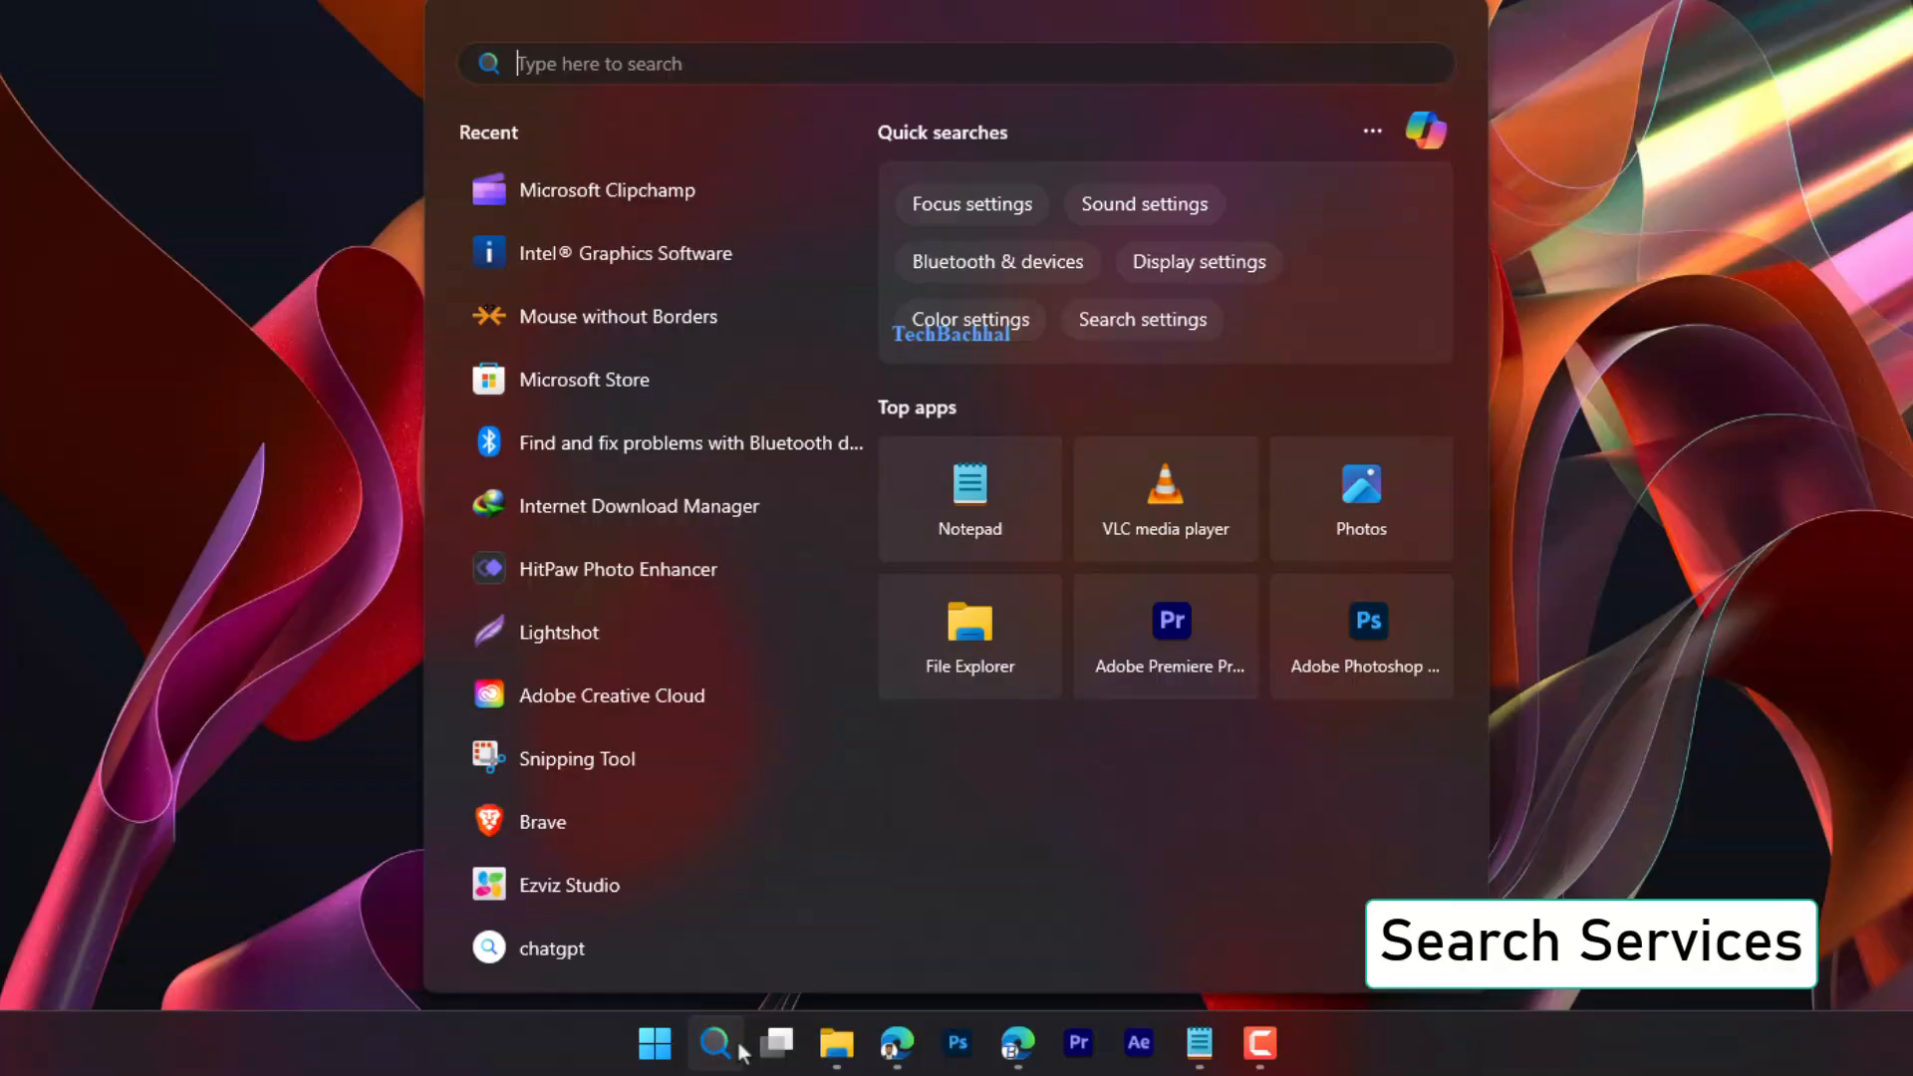
text(services)
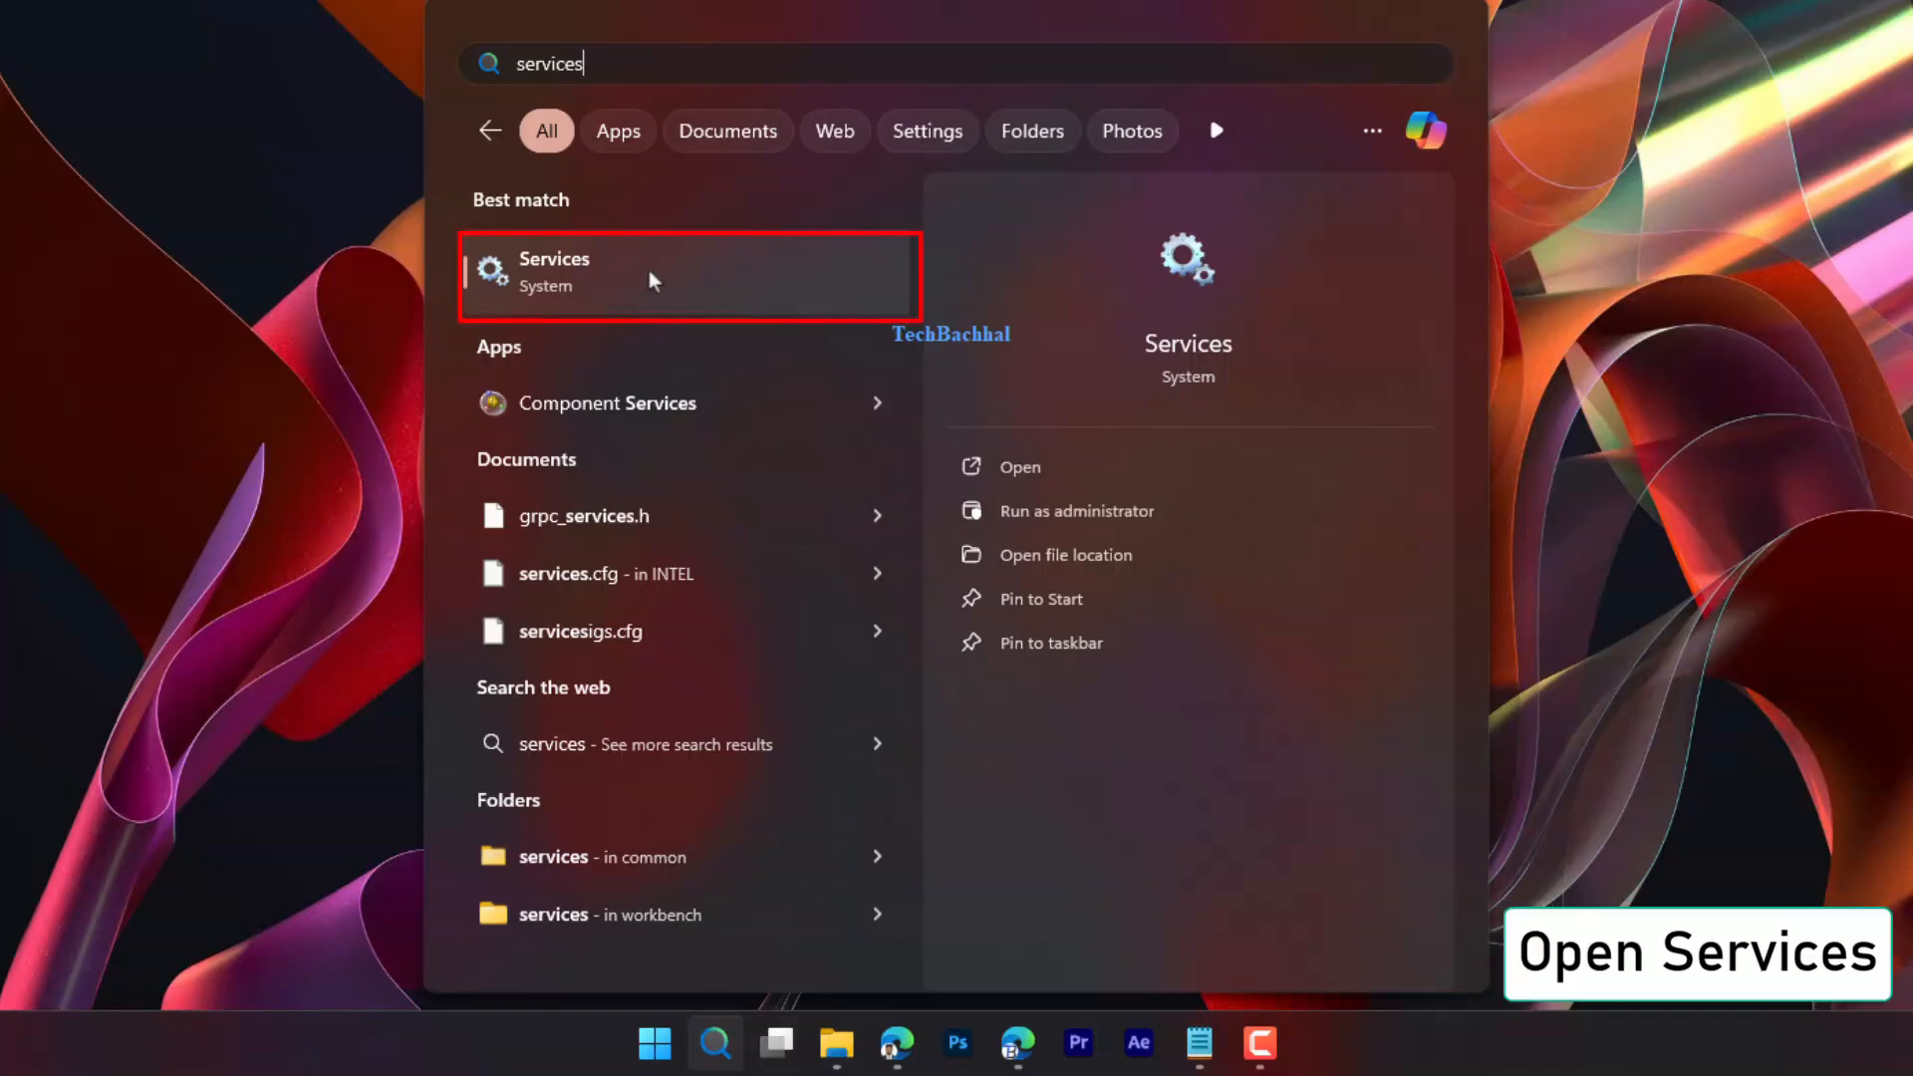
Set Bluetooth Audio Gateway Service startup type to Automatic, apply it, and restart the service.
click(648, 271)
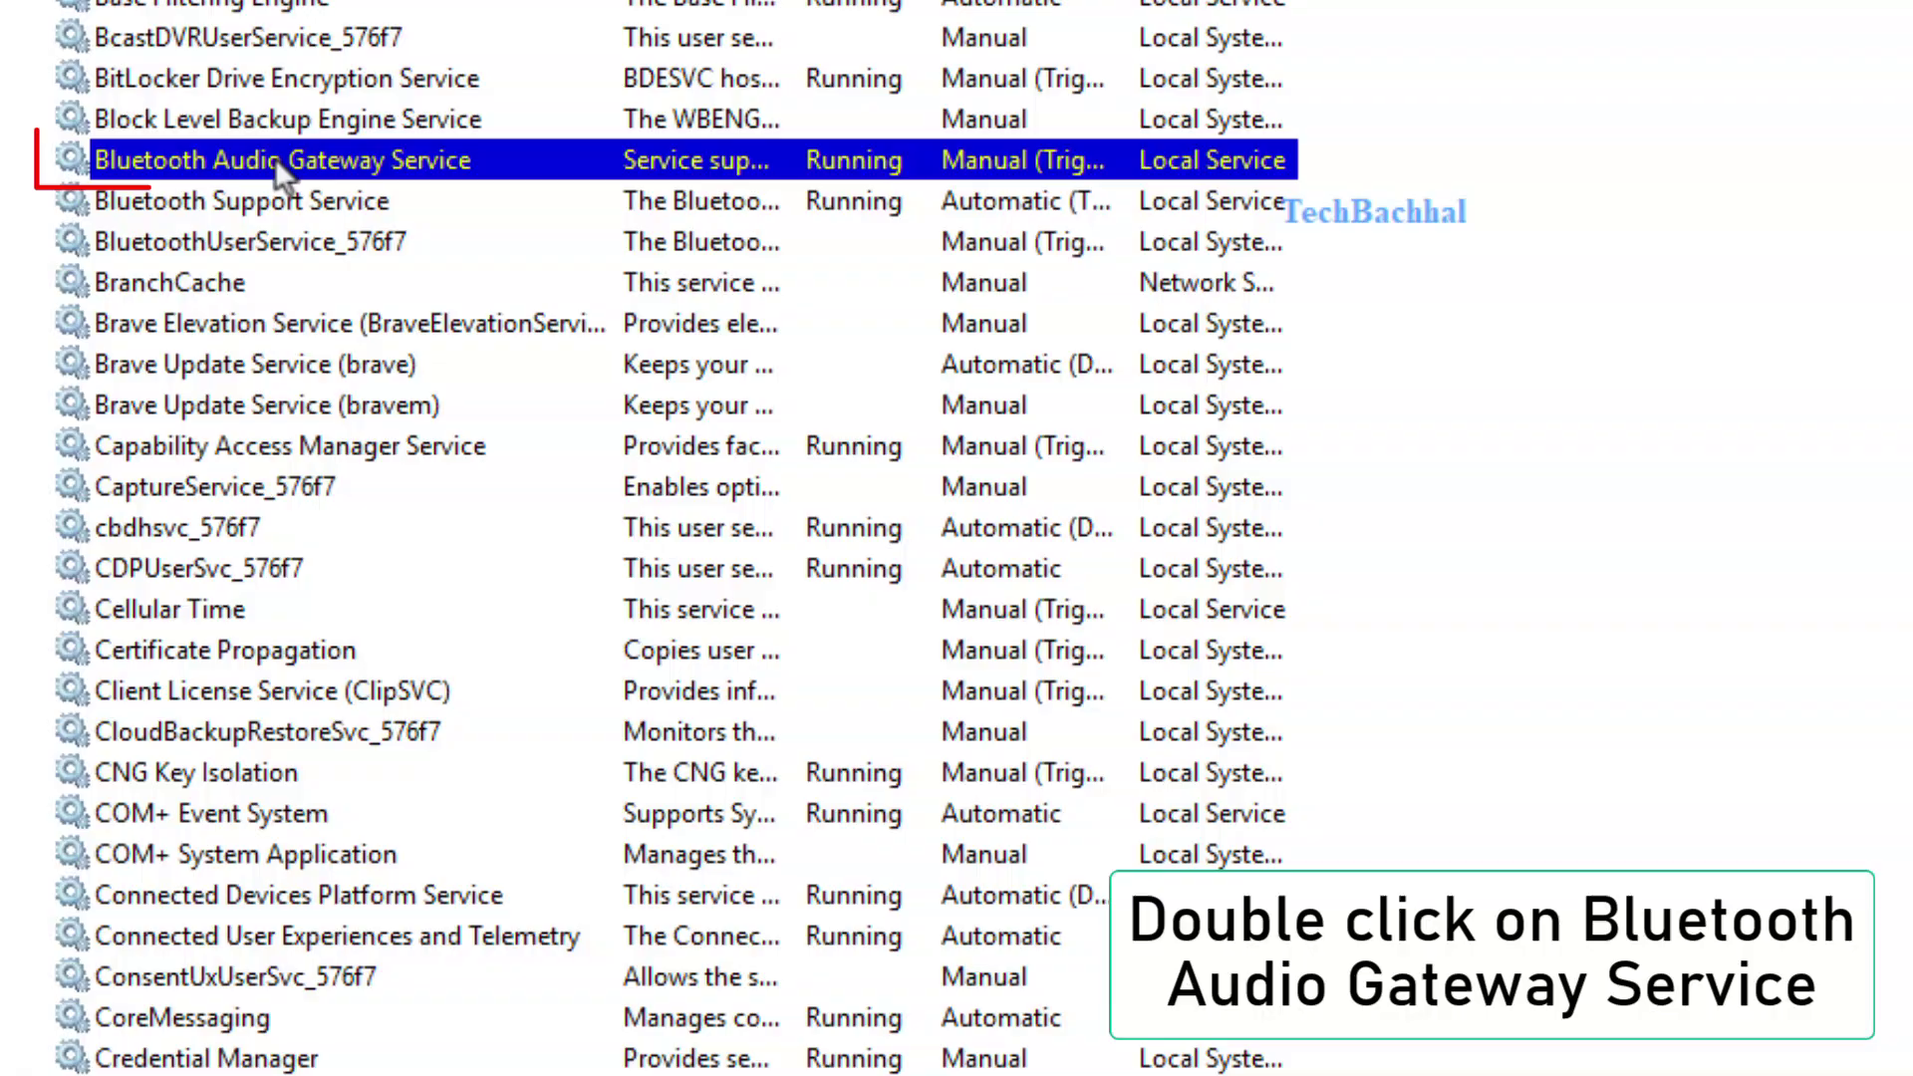
double_click(275, 158)
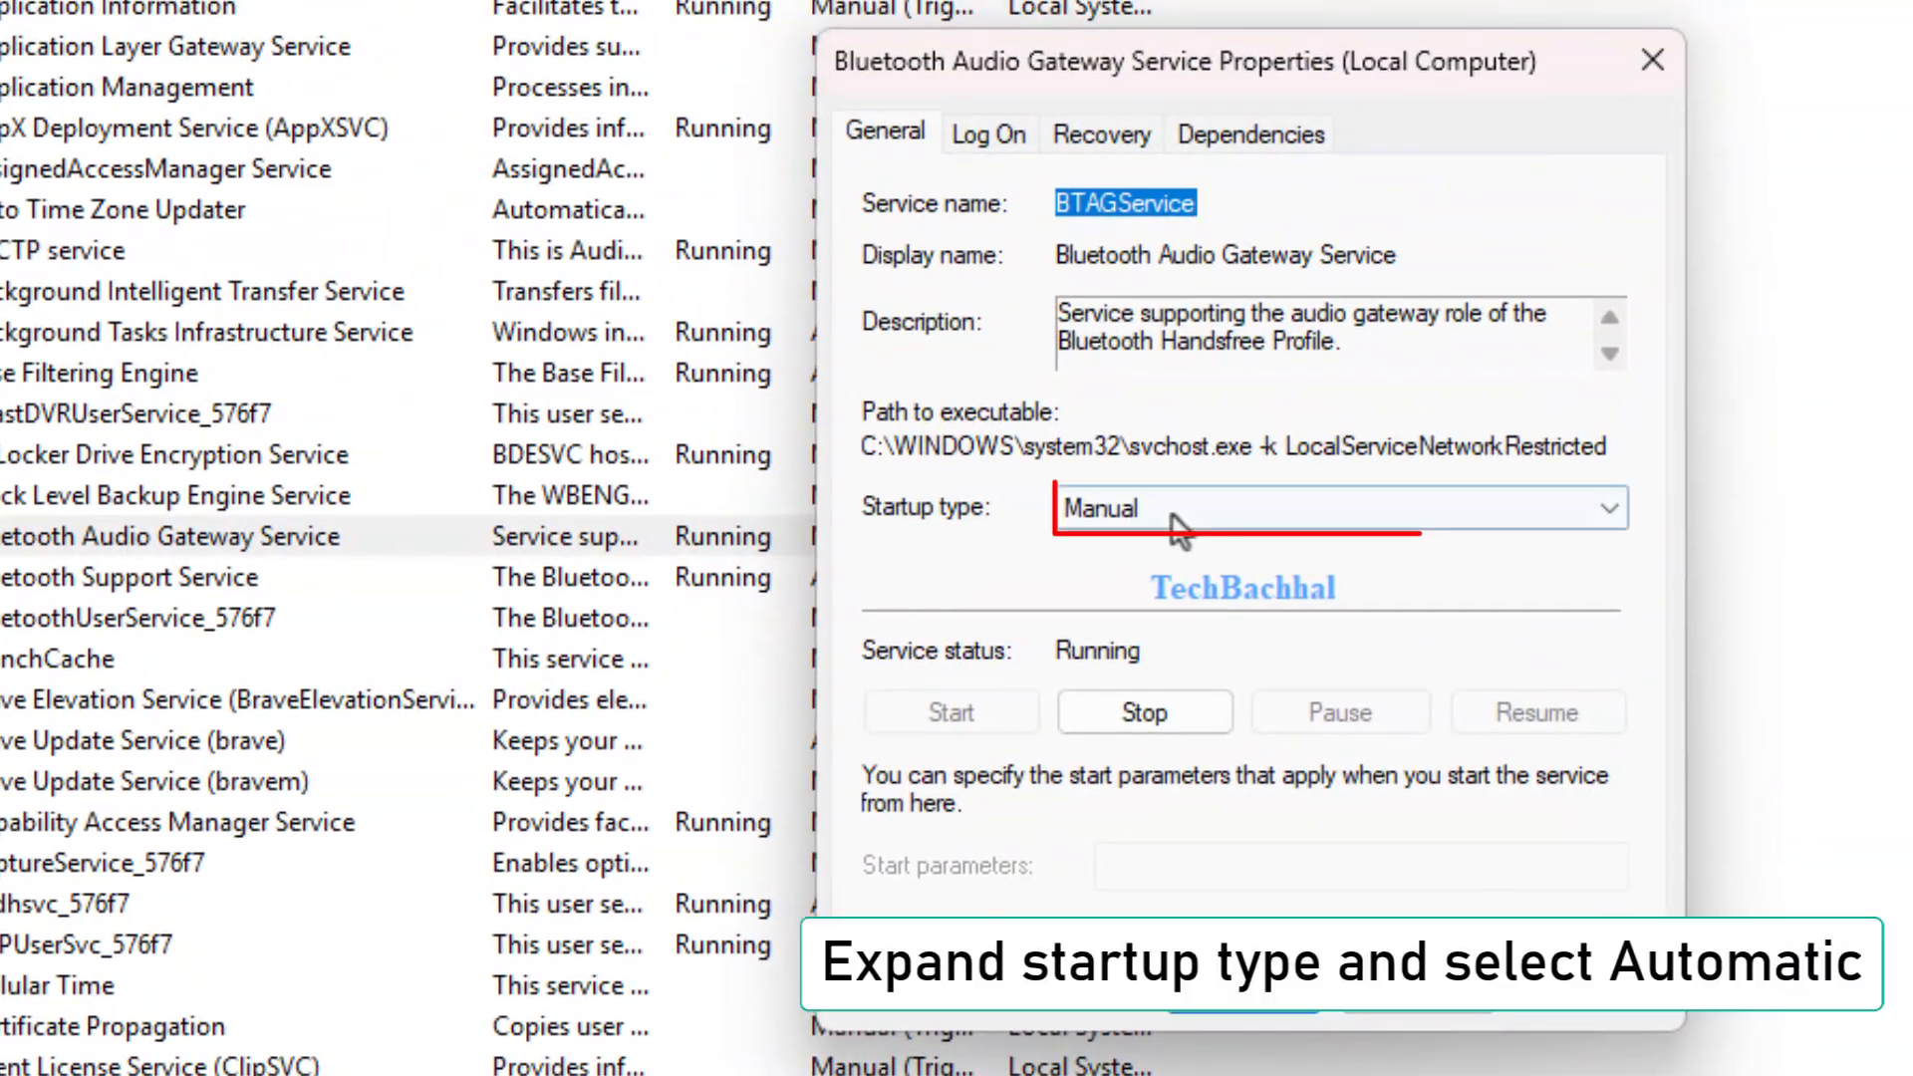
click(1173, 515)
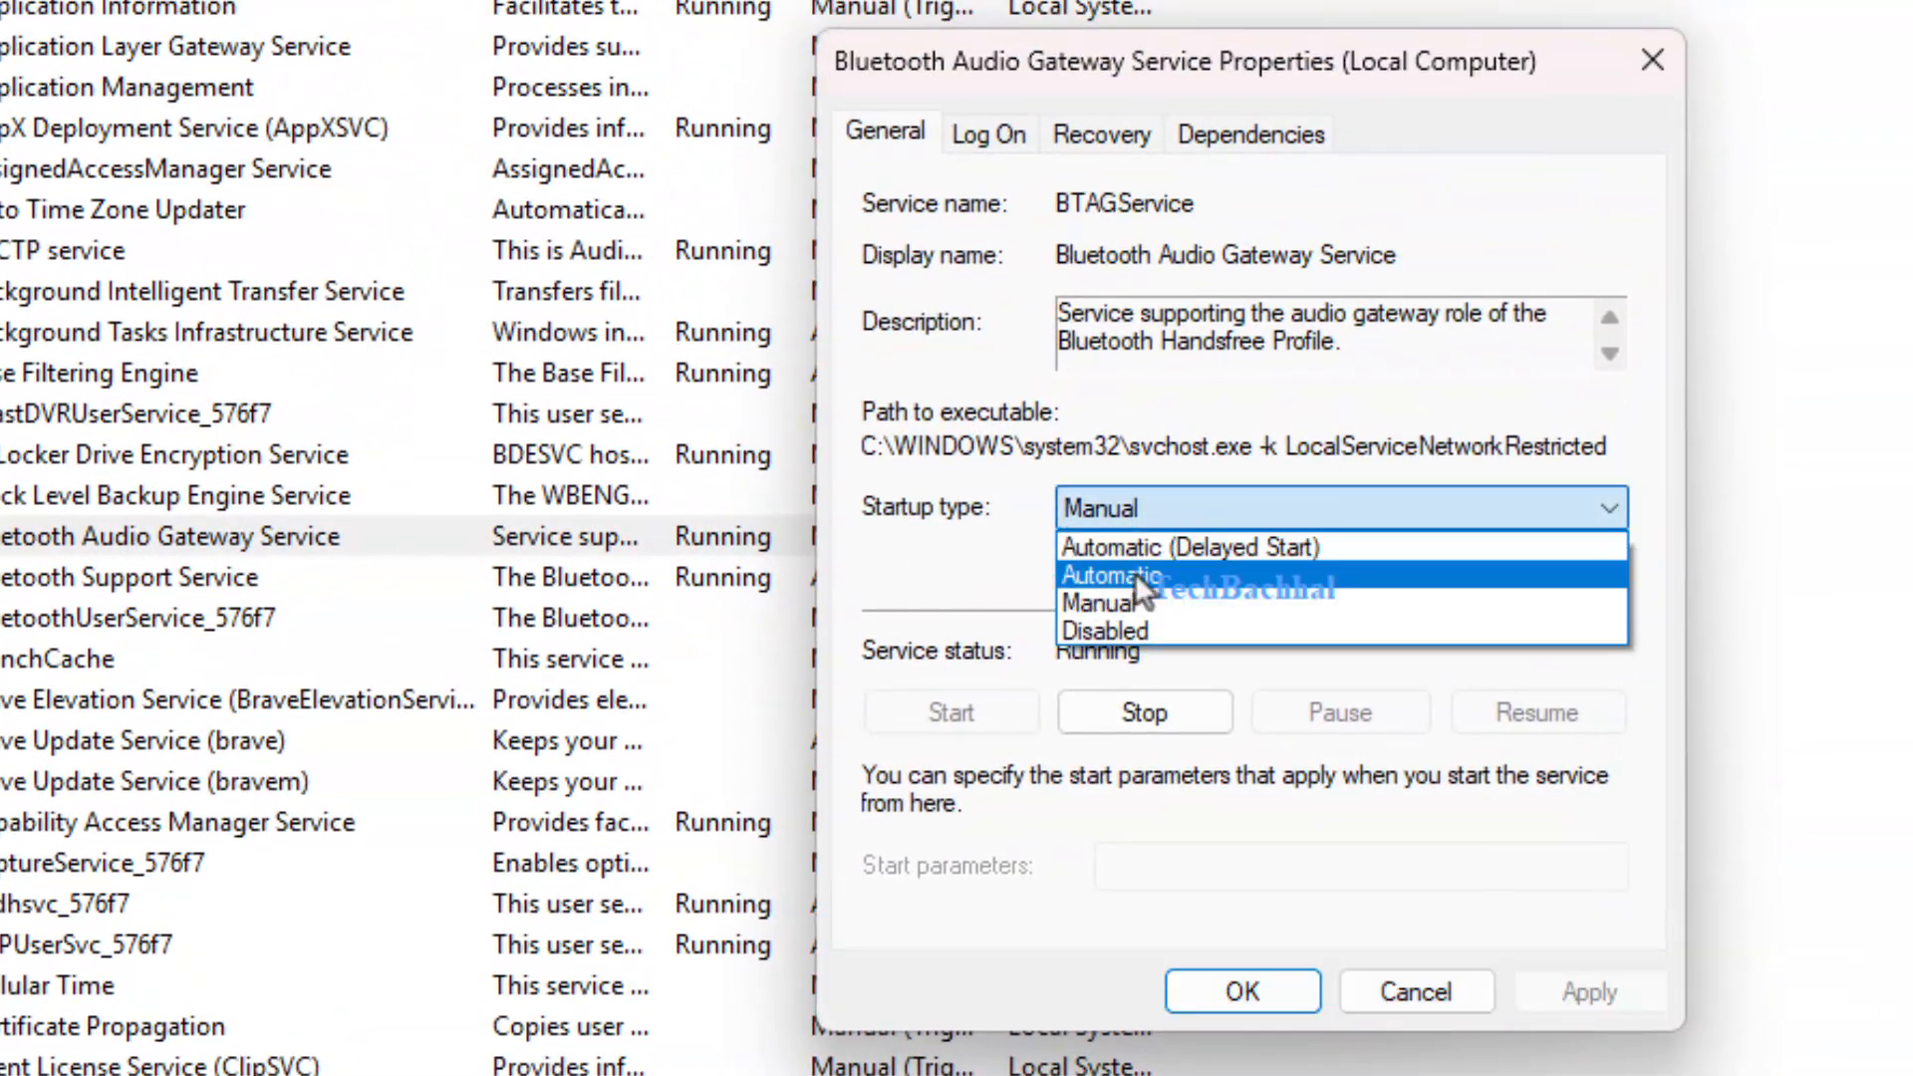
click(1591, 990)
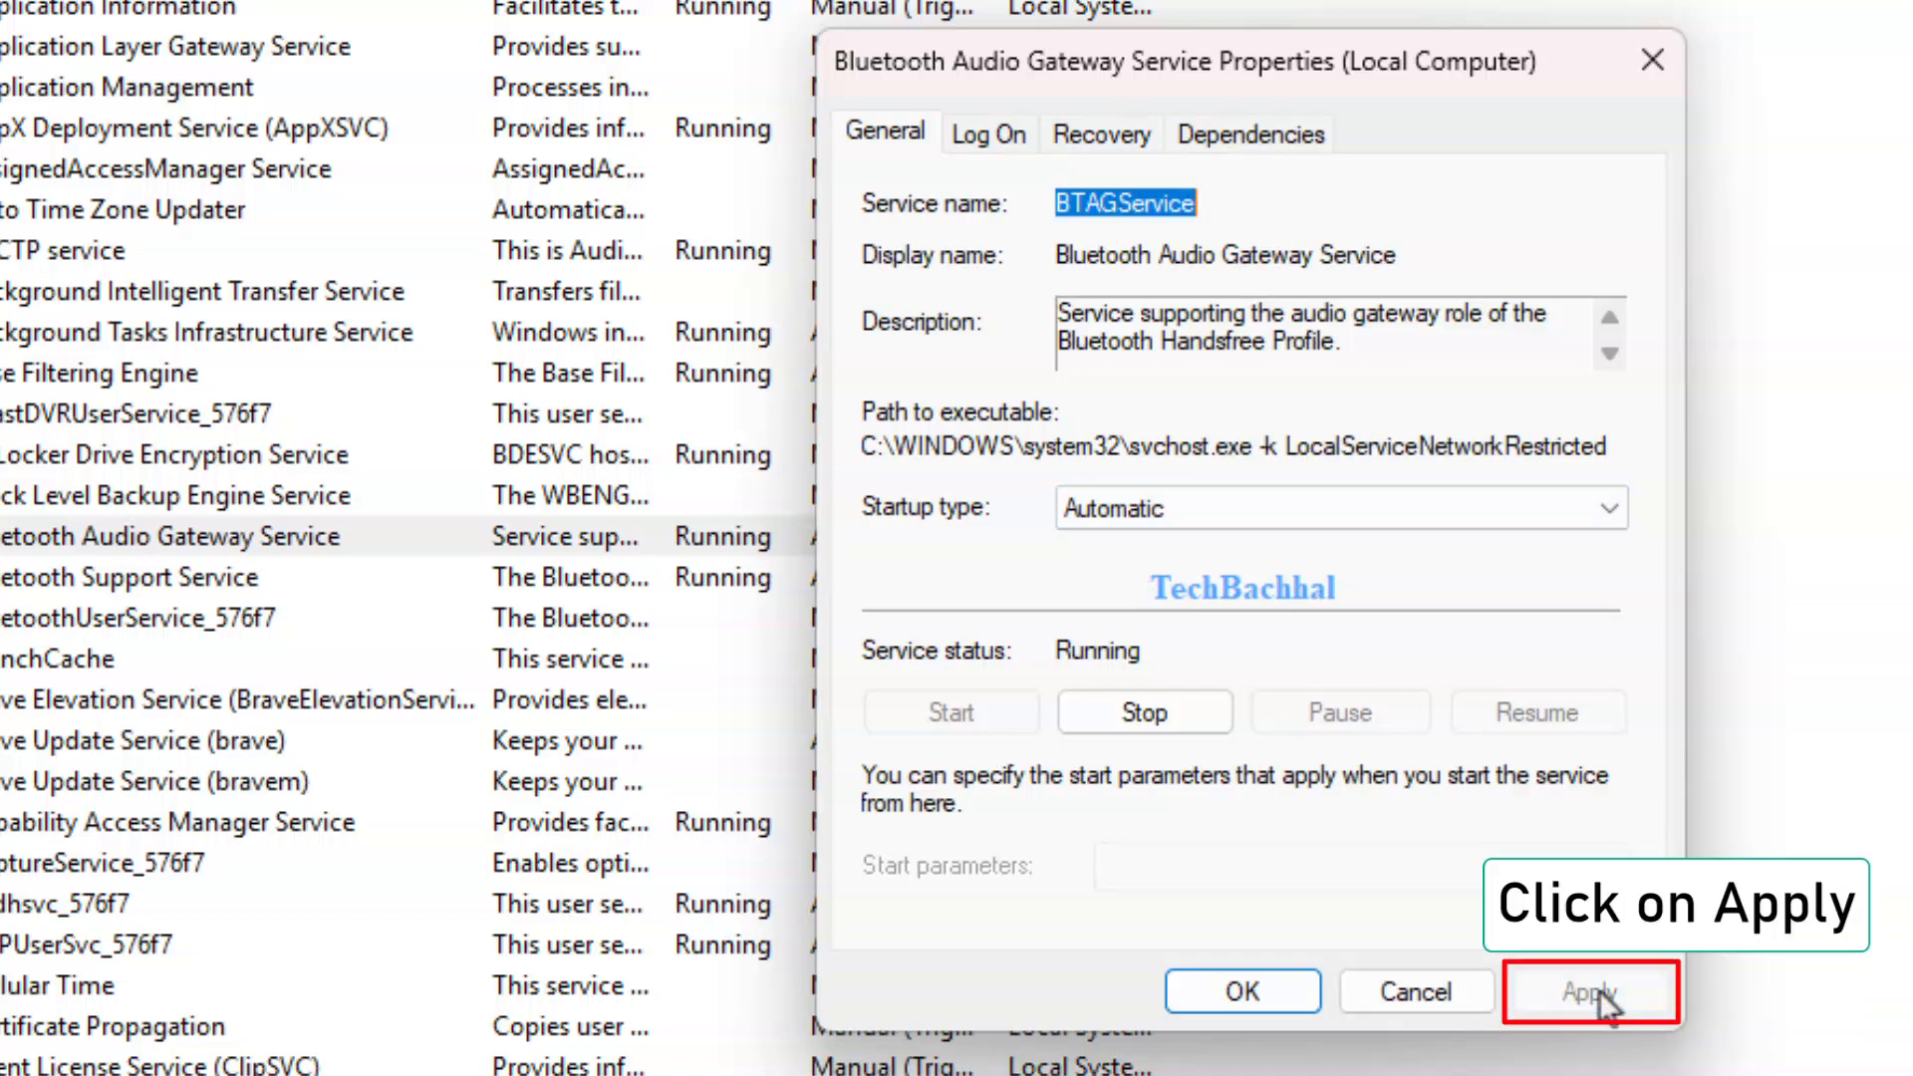
click(1243, 992)
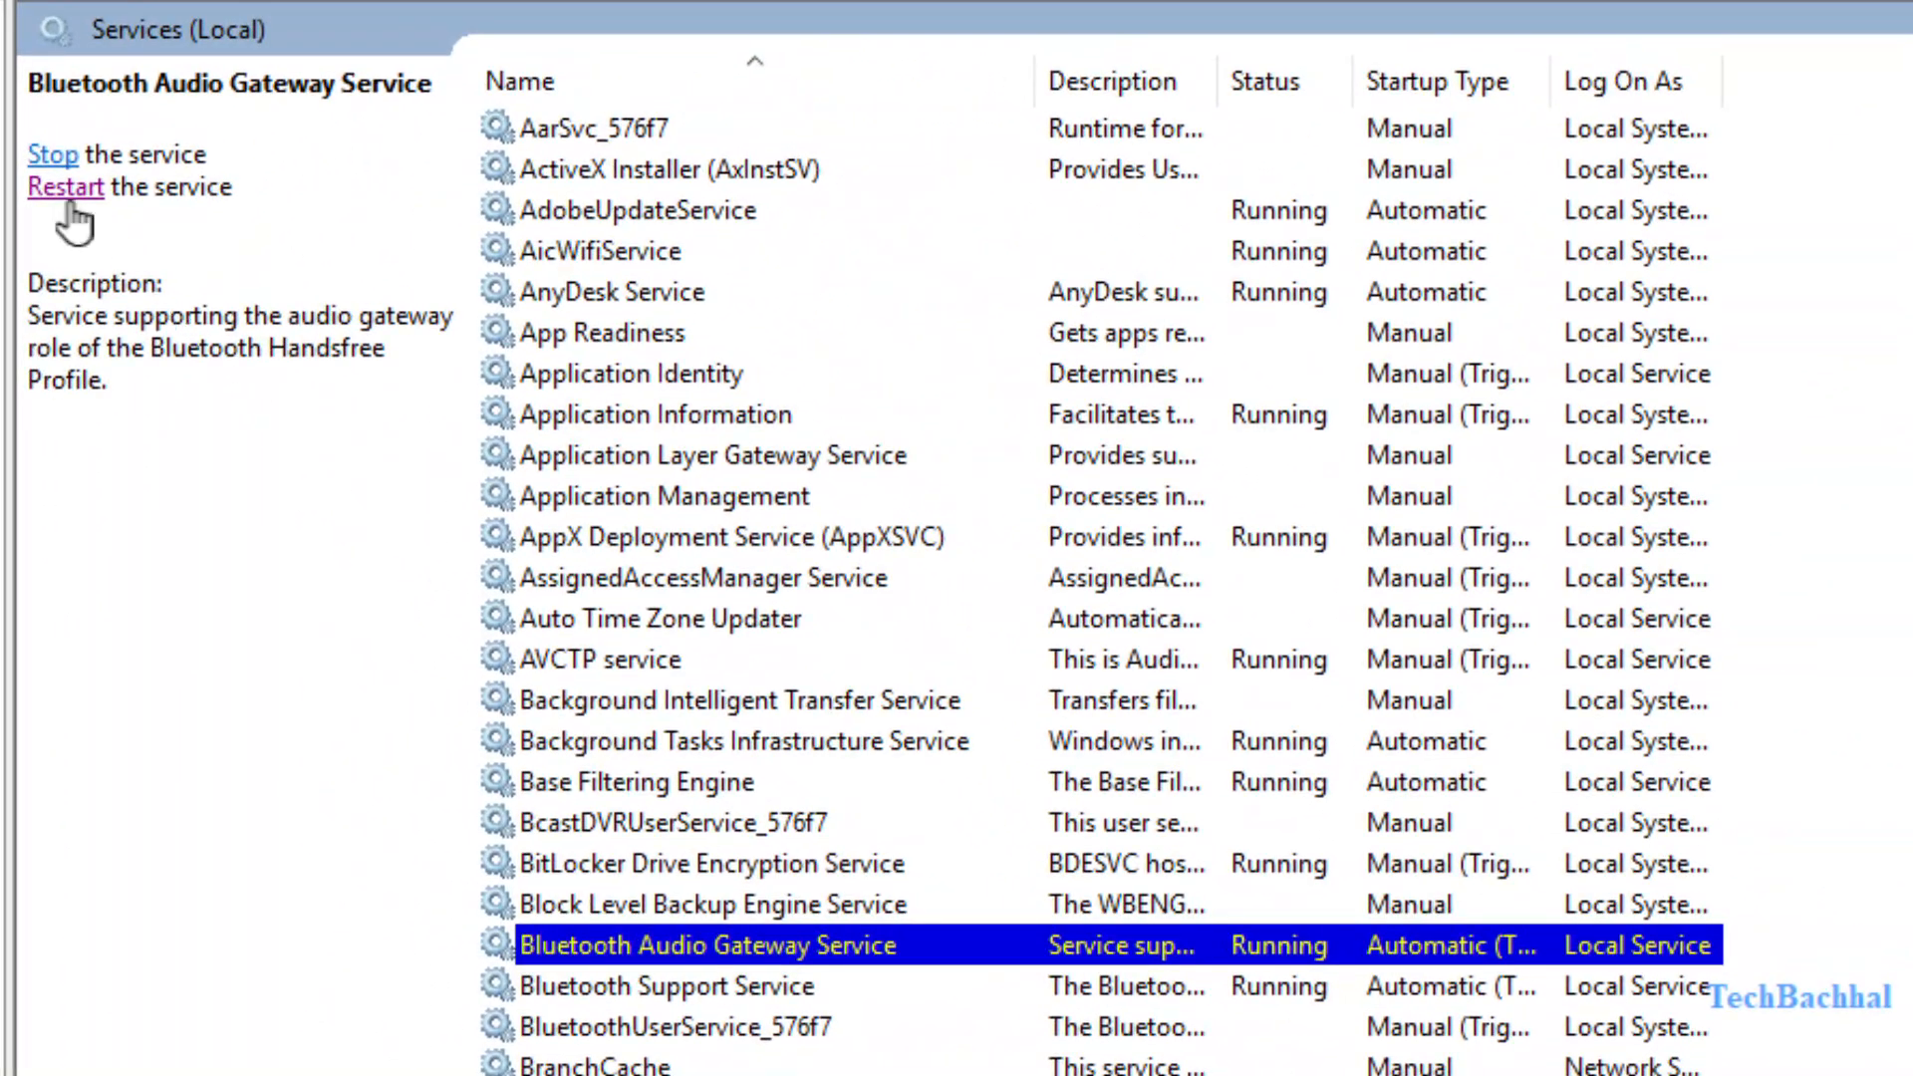
click(65, 187)
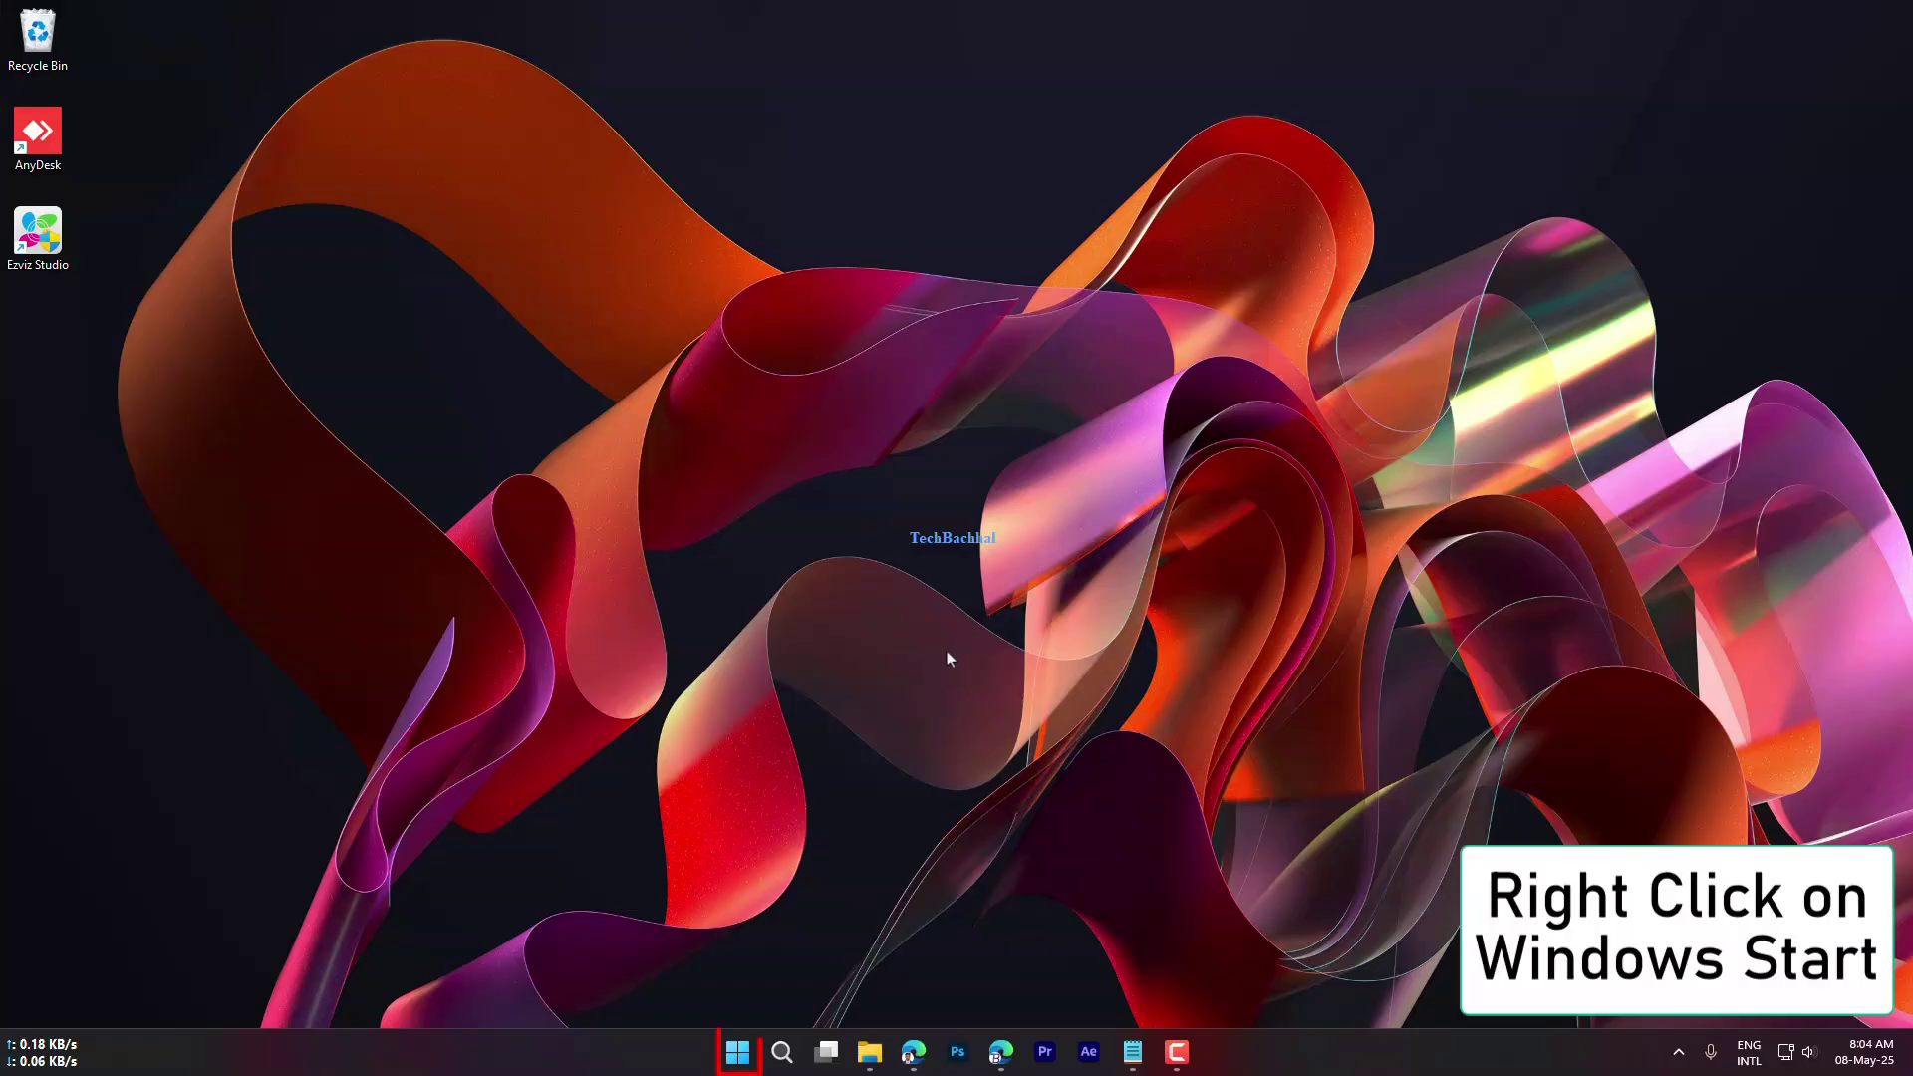
Open Windows Settings from the Start button's system tools menu.
right_click(740, 1052)
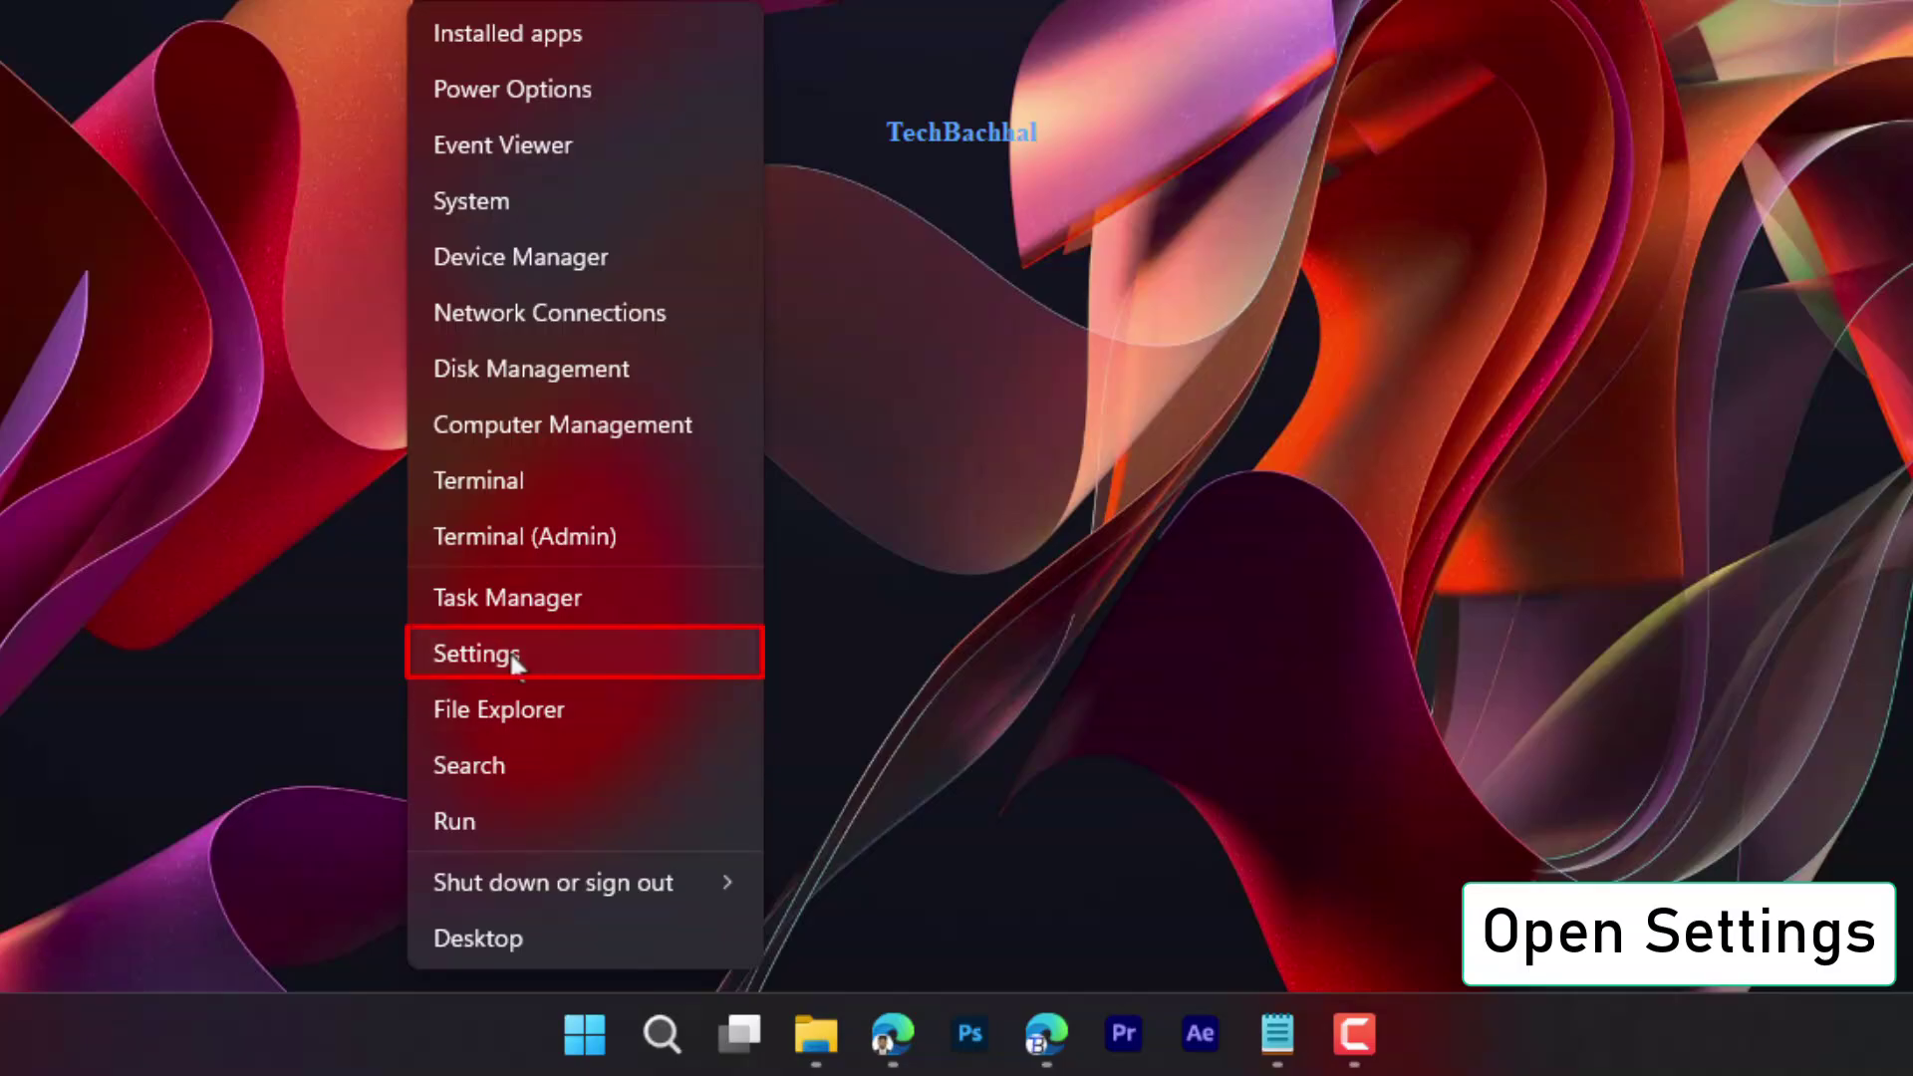
click(510, 651)
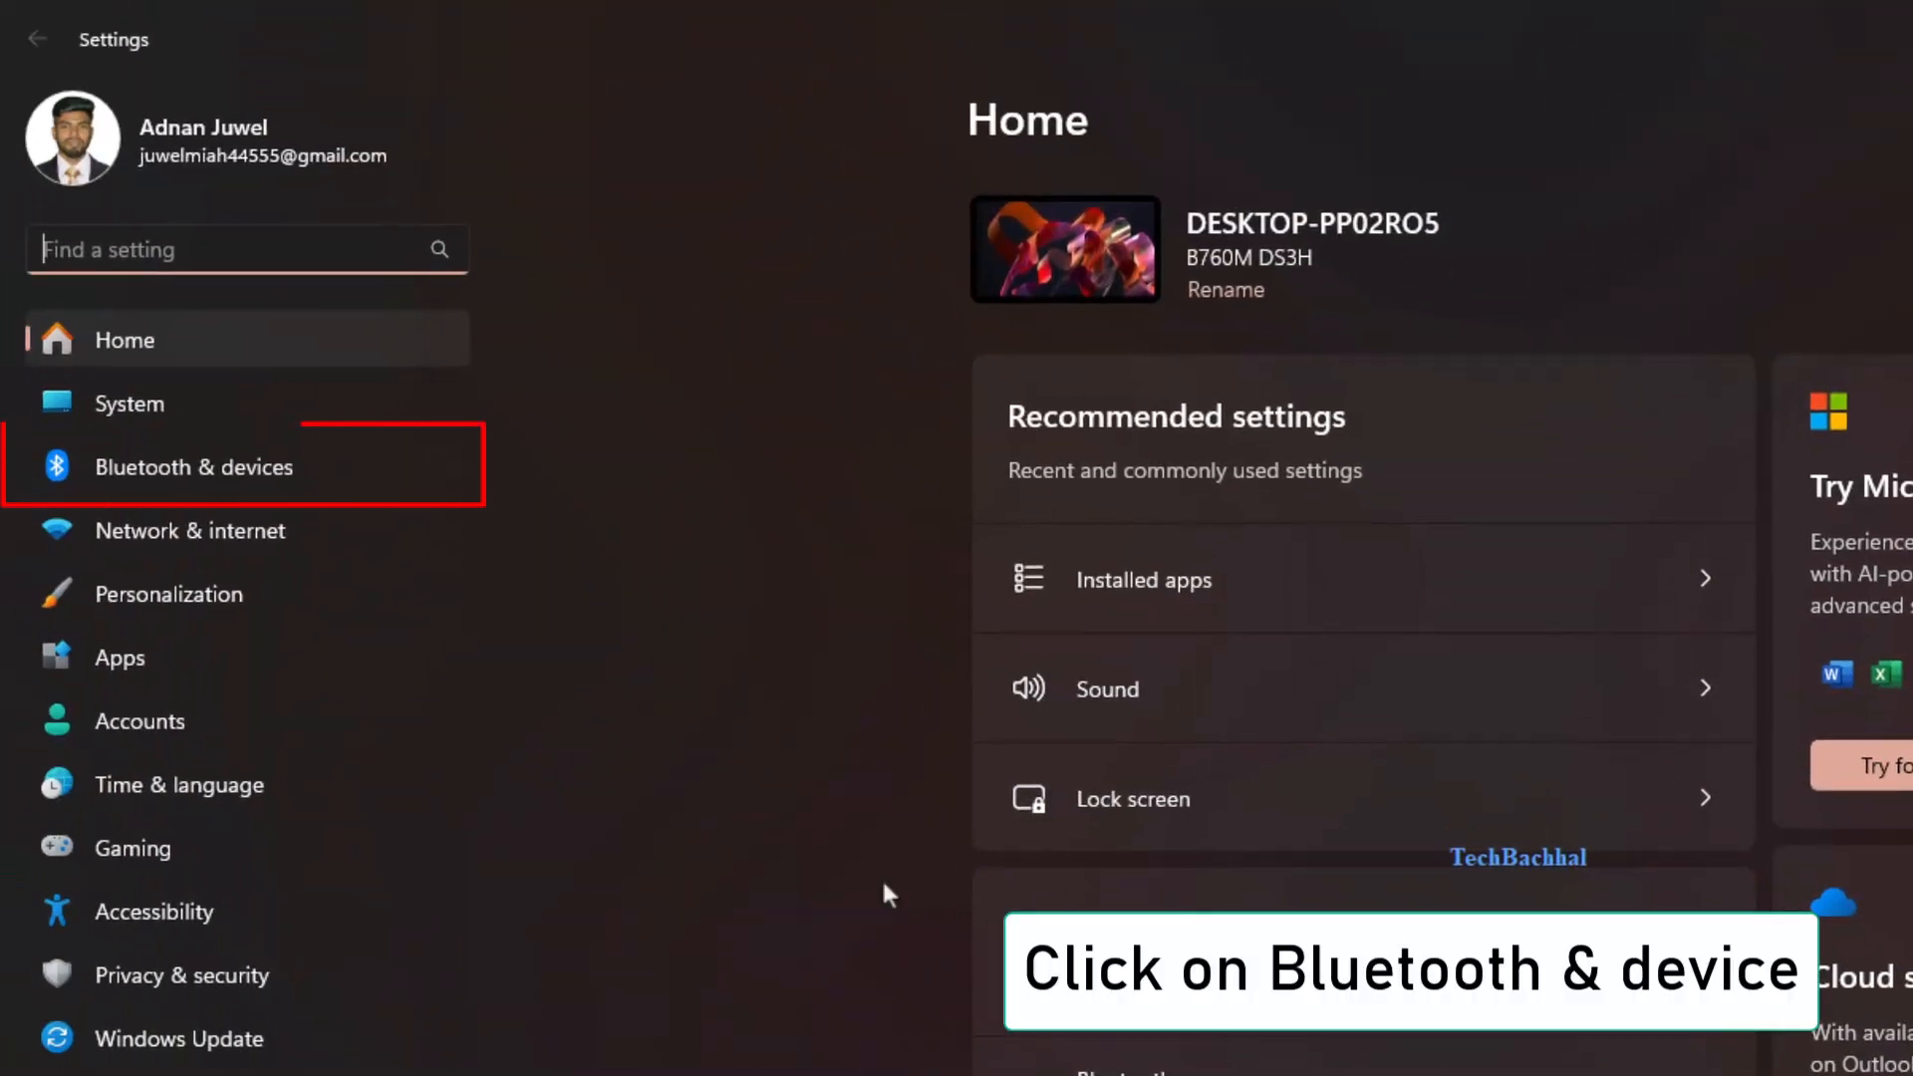
Go to Bluetooth & devices and show the full Devices list.
click(242, 464)
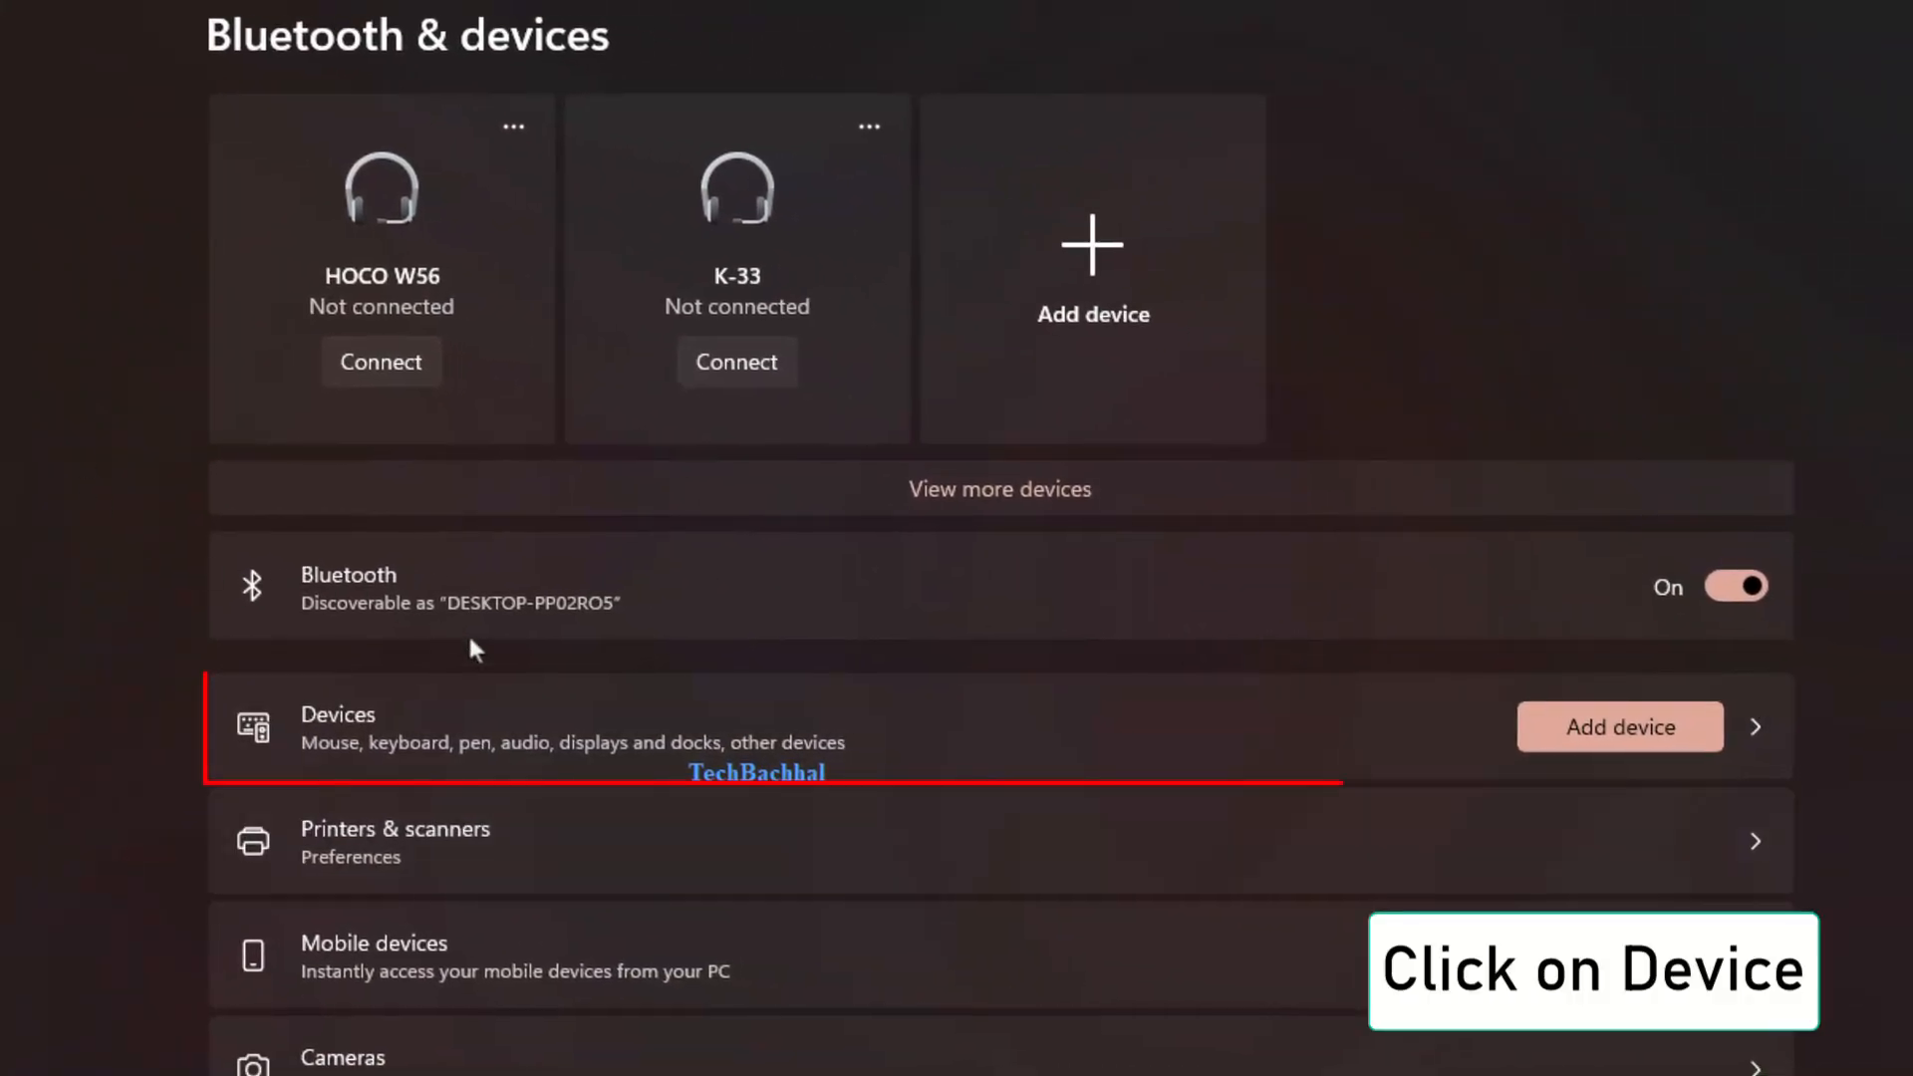
click(497, 693)
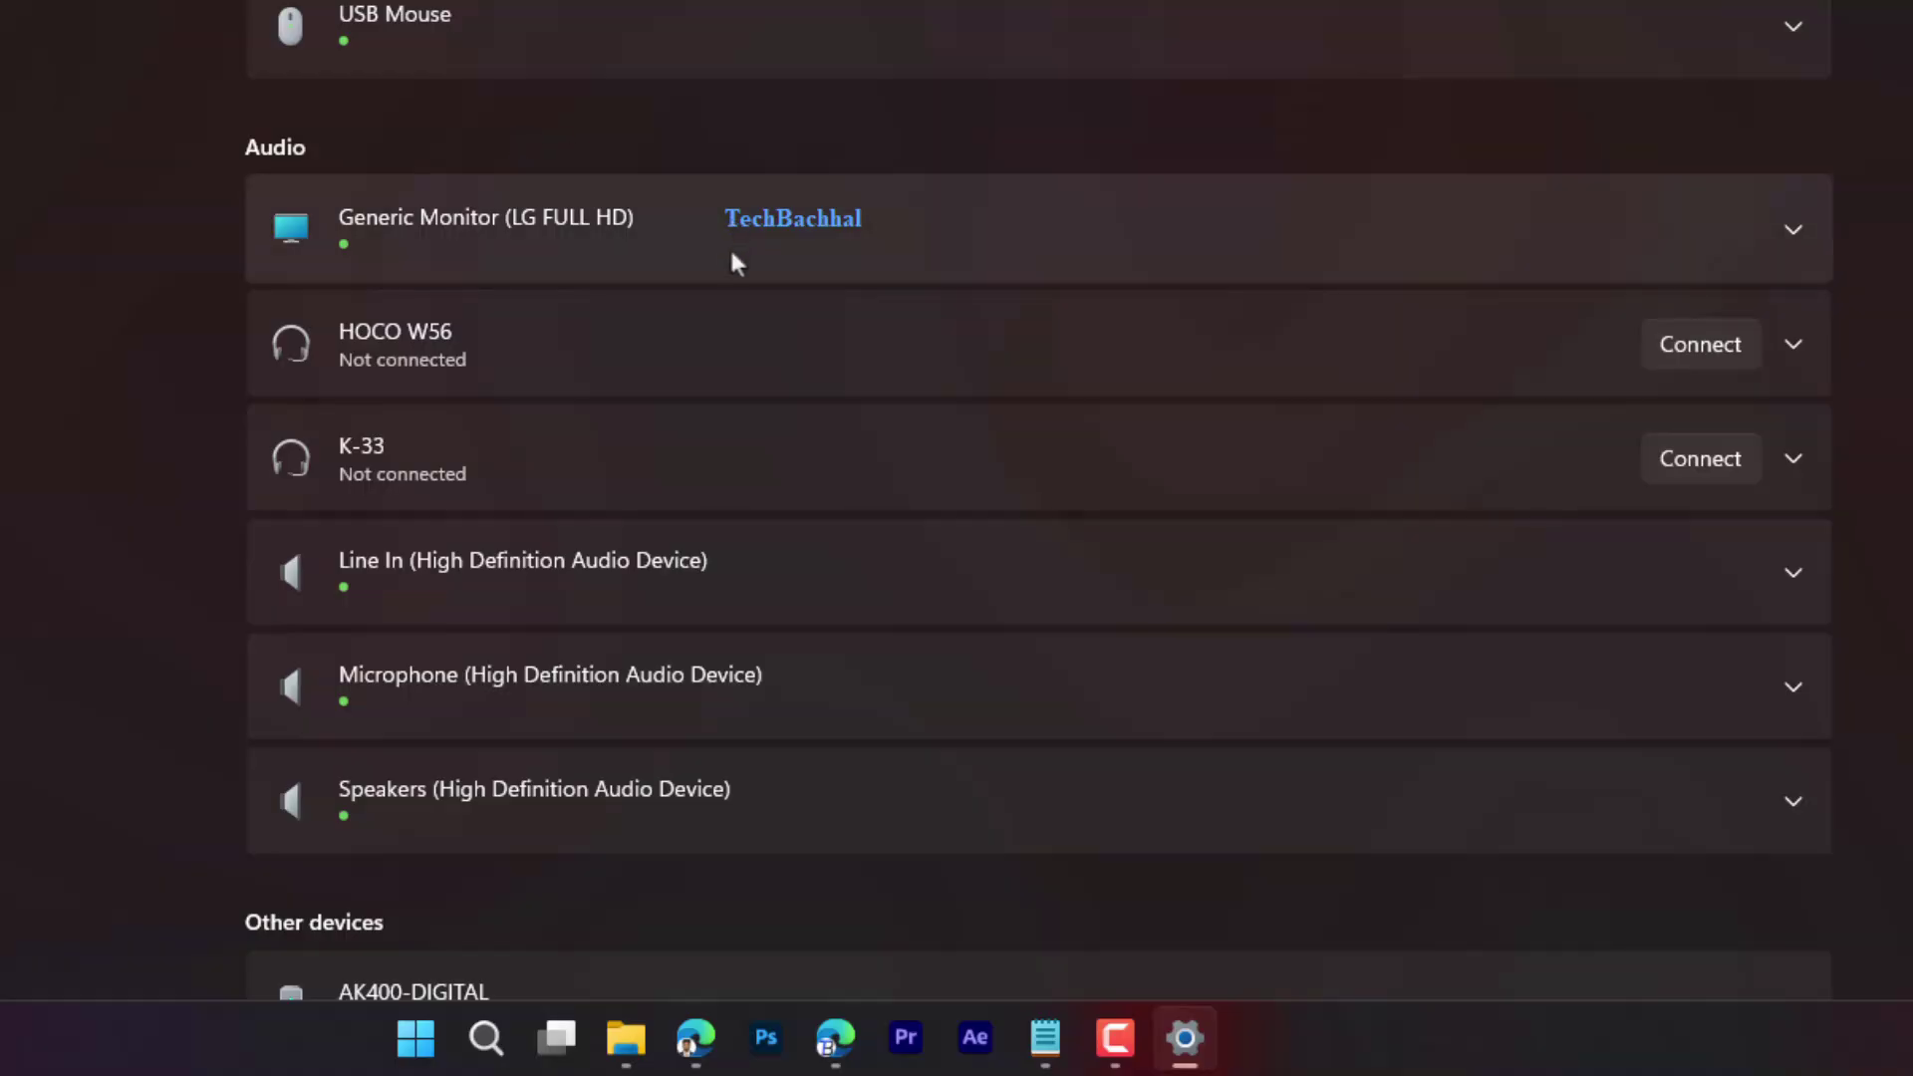
scroll(732, 263, down, 5)
scroll(733, 263, down, 3)
scroll(732, 281, down, 4)
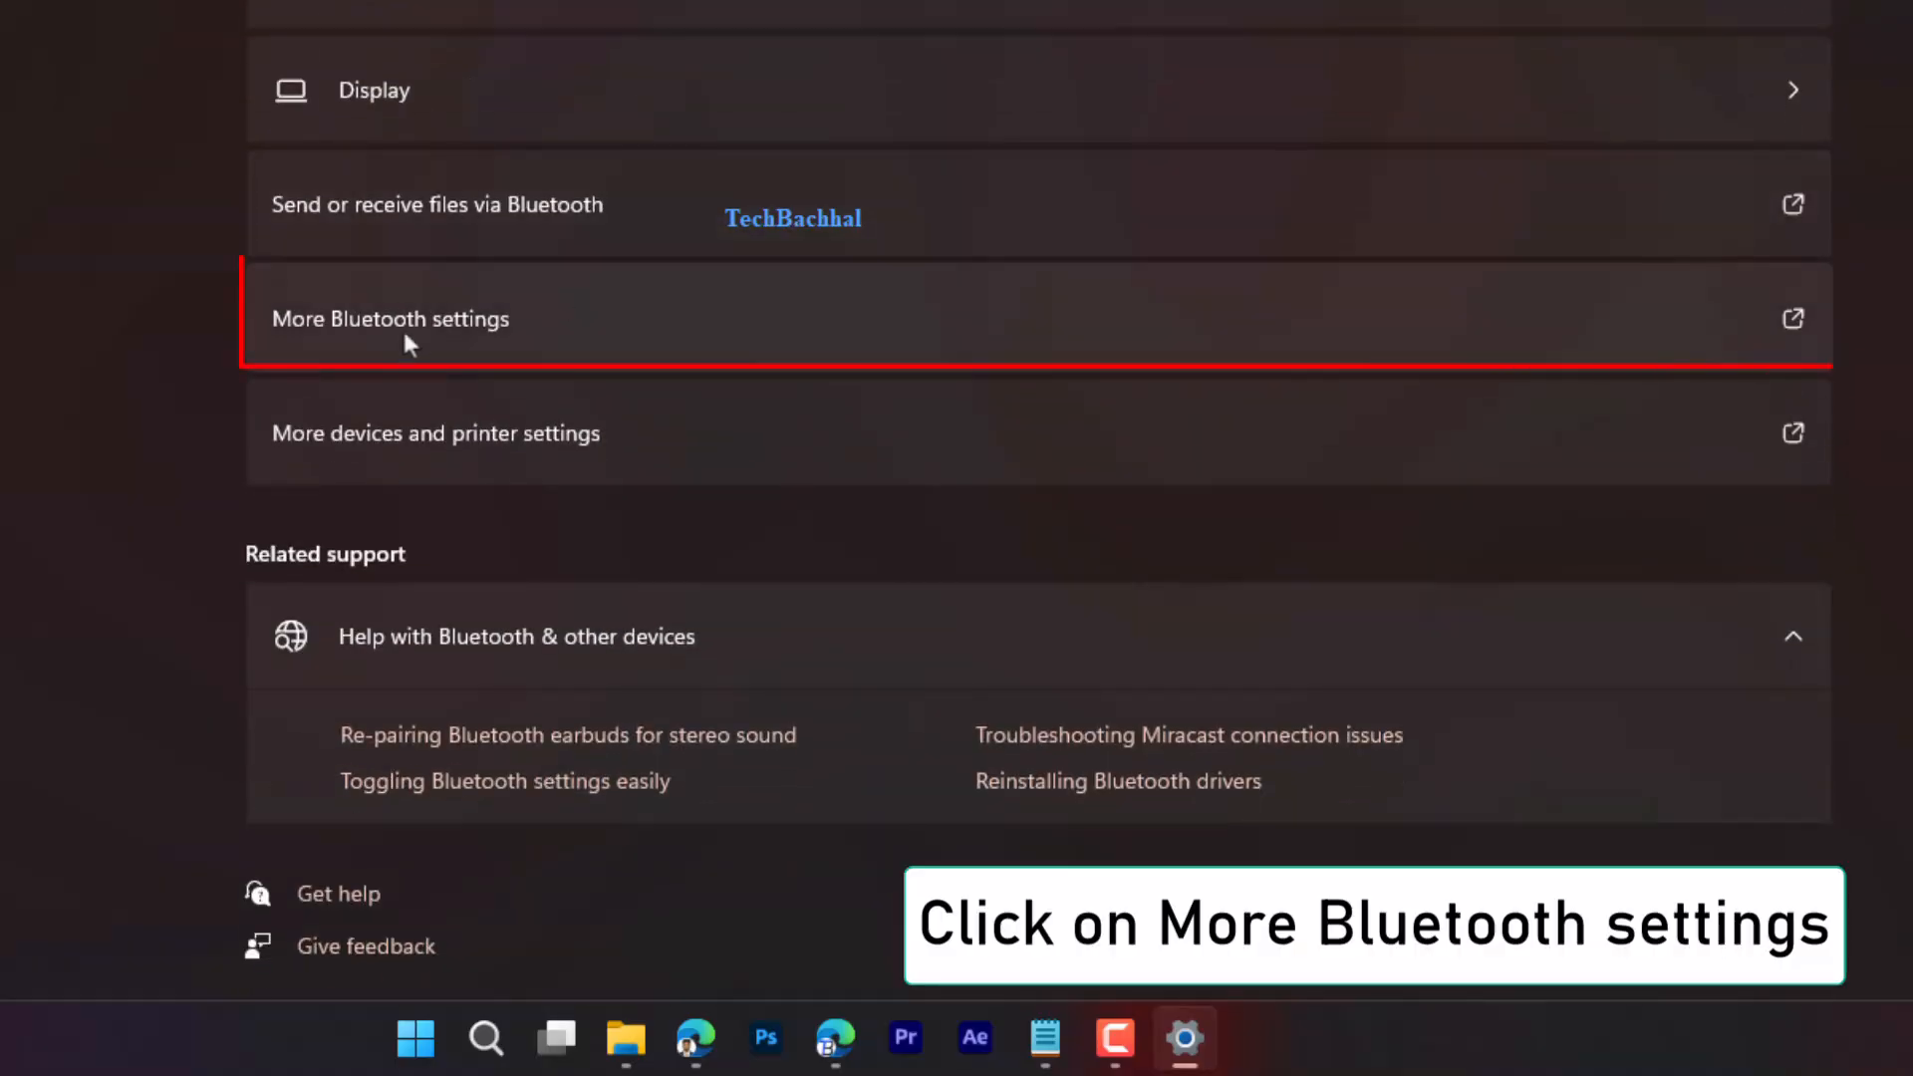
In More Bluetooth settings, allow Bluetooth devices to find this PC, apply it, and close Settings.
click(482, 337)
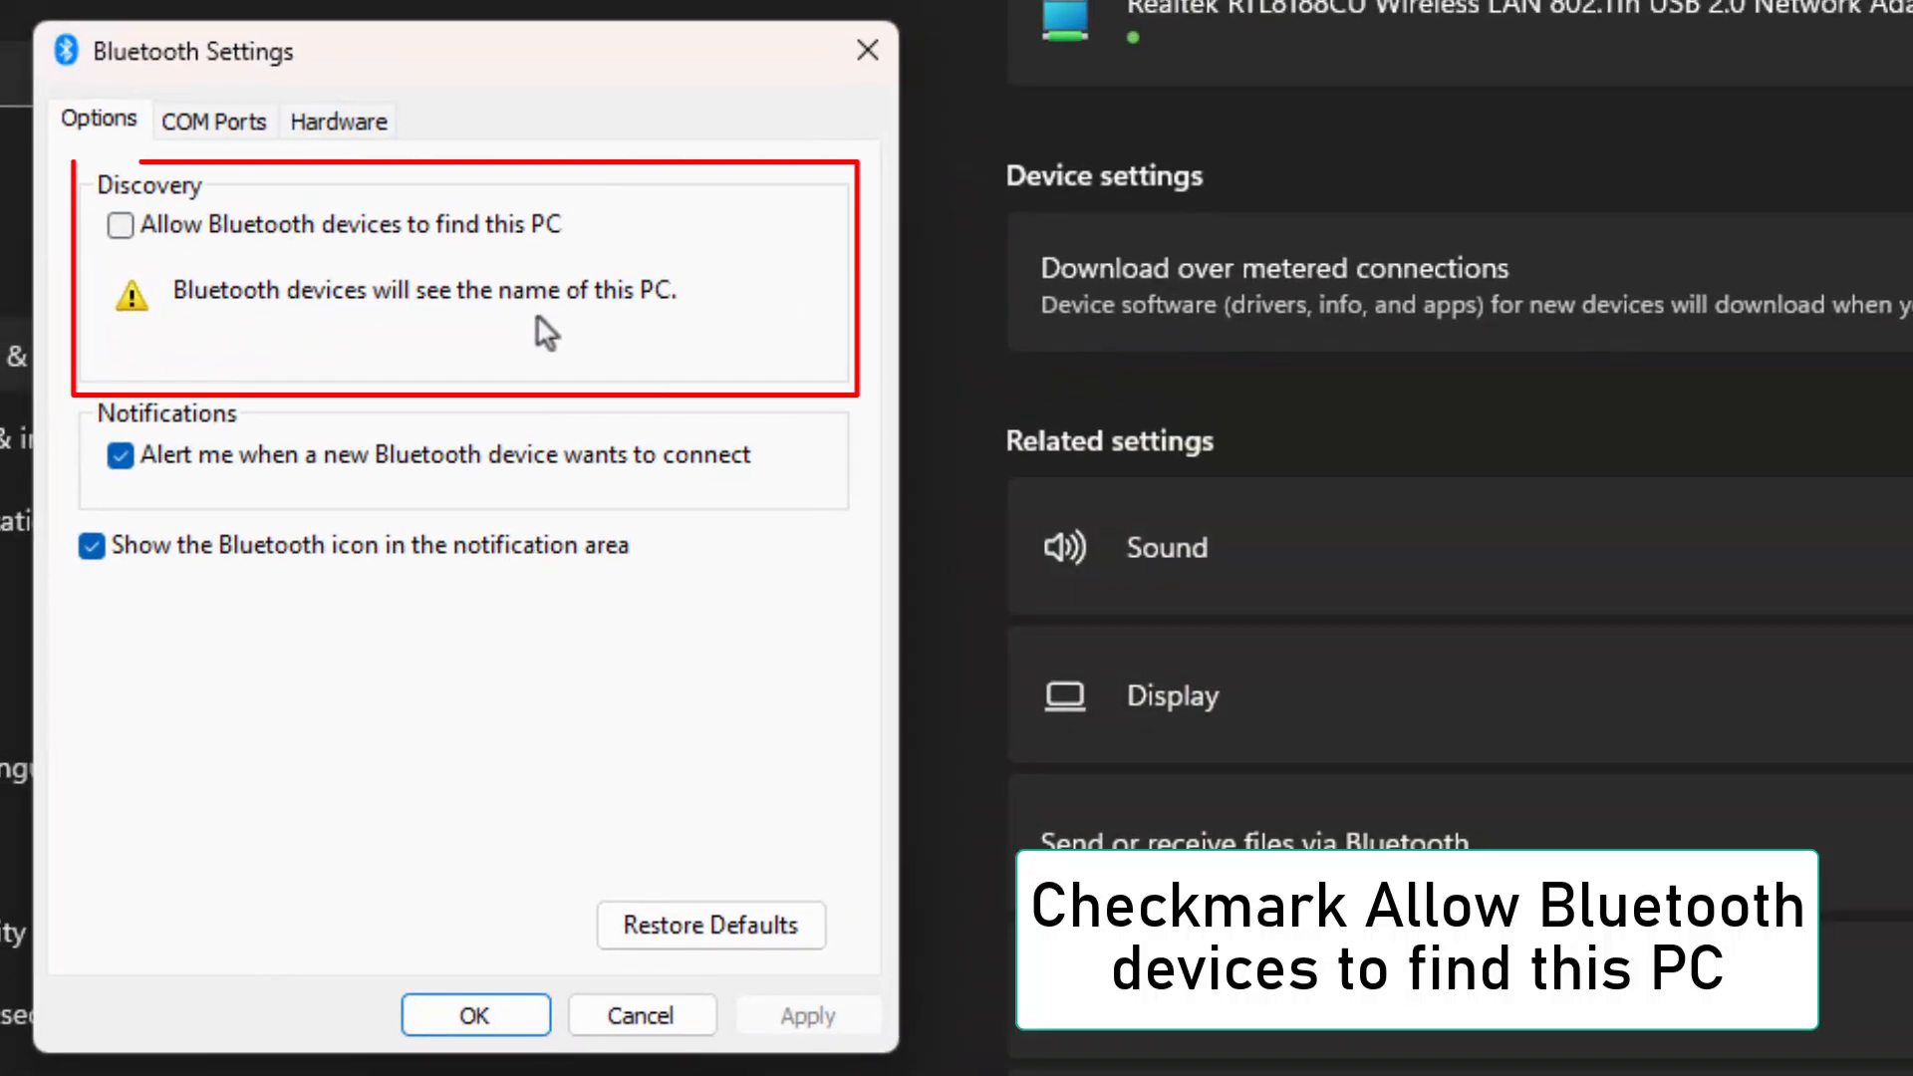
click(121, 225)
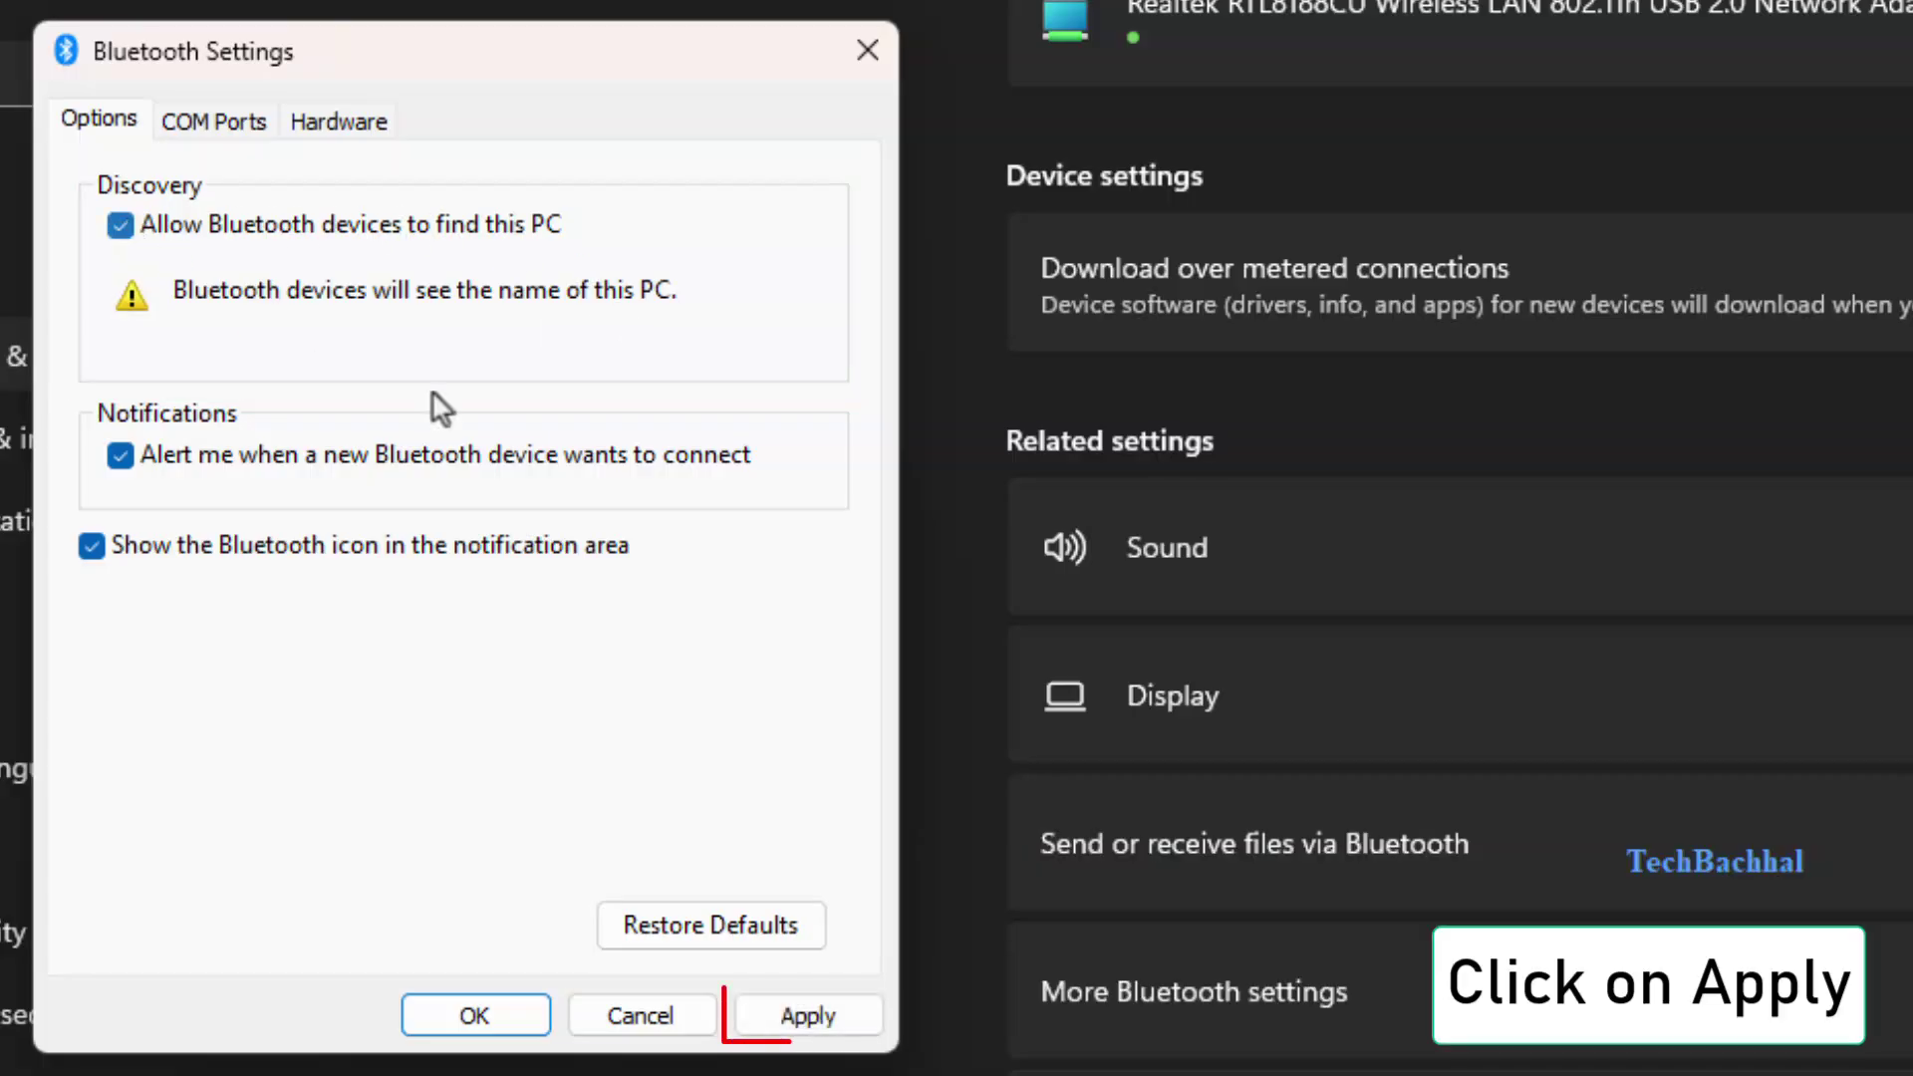
click(808, 1017)
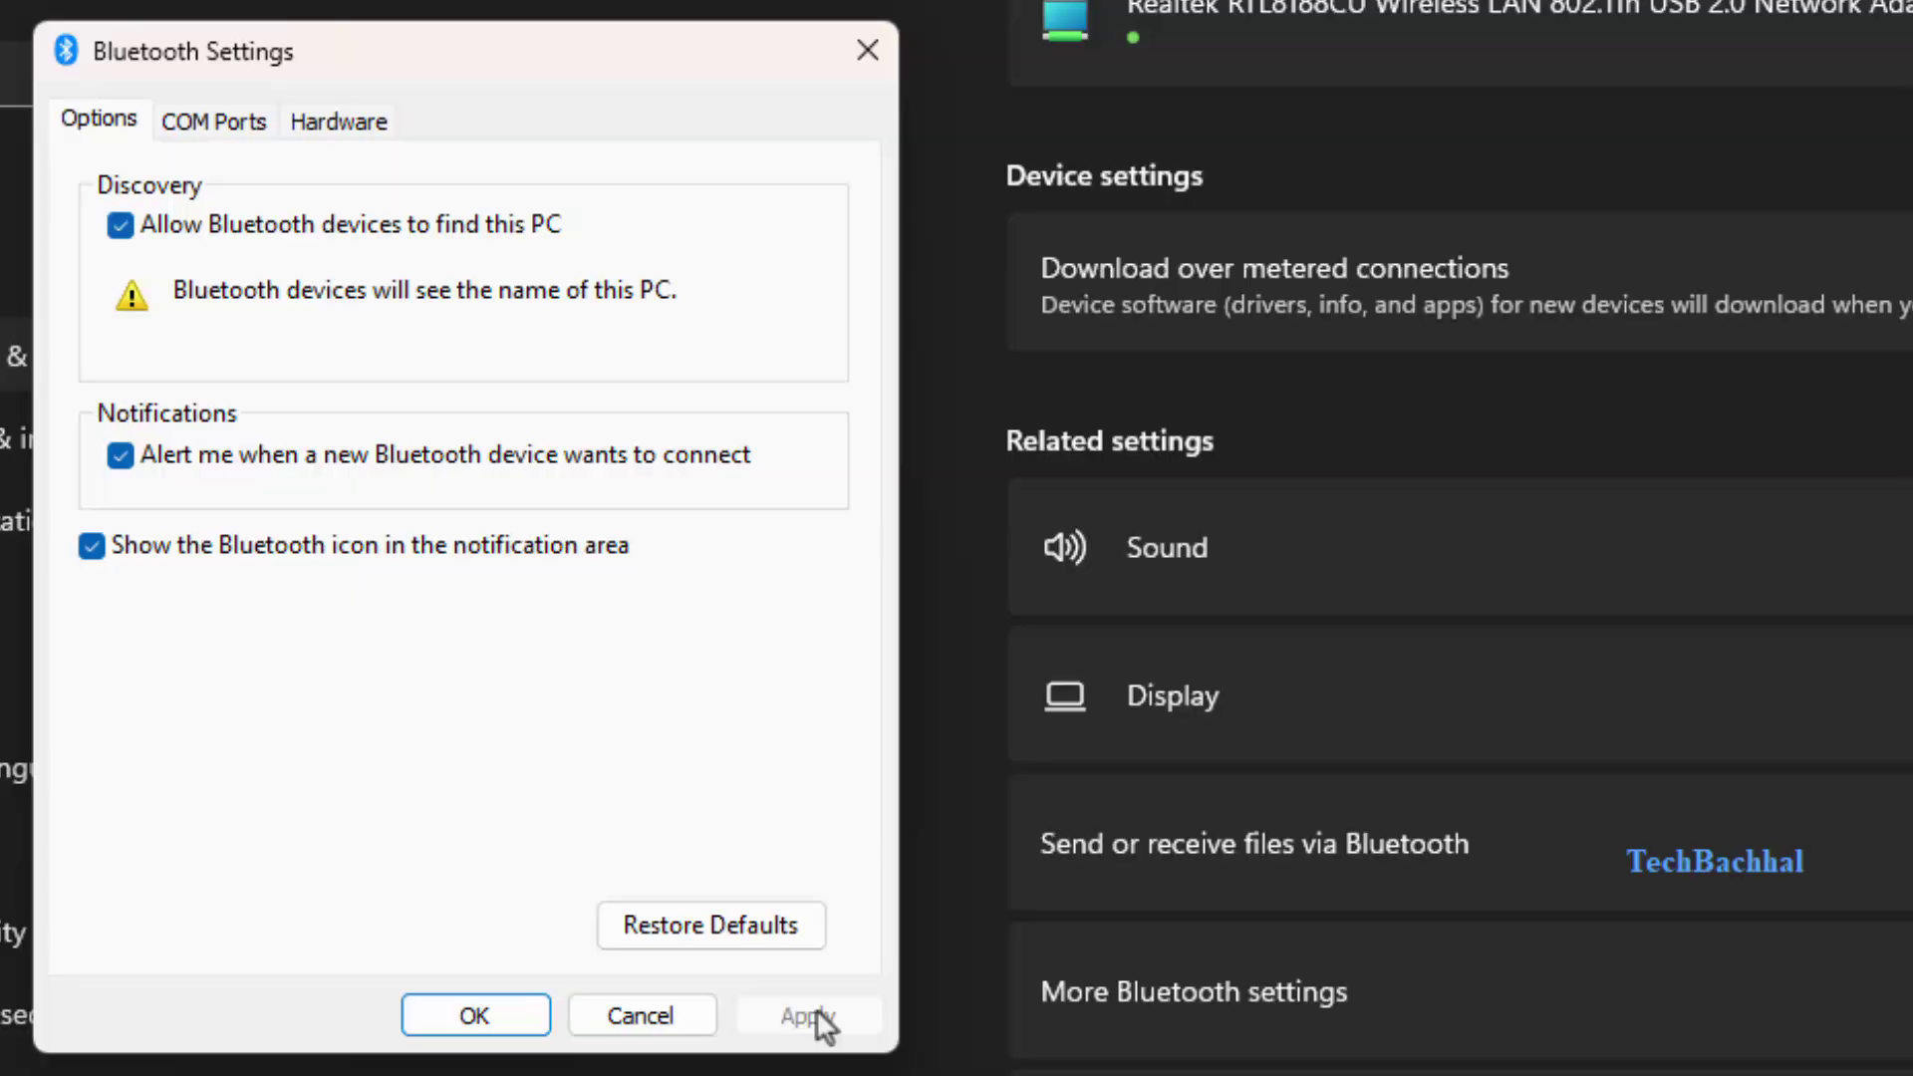
click(476, 1016)
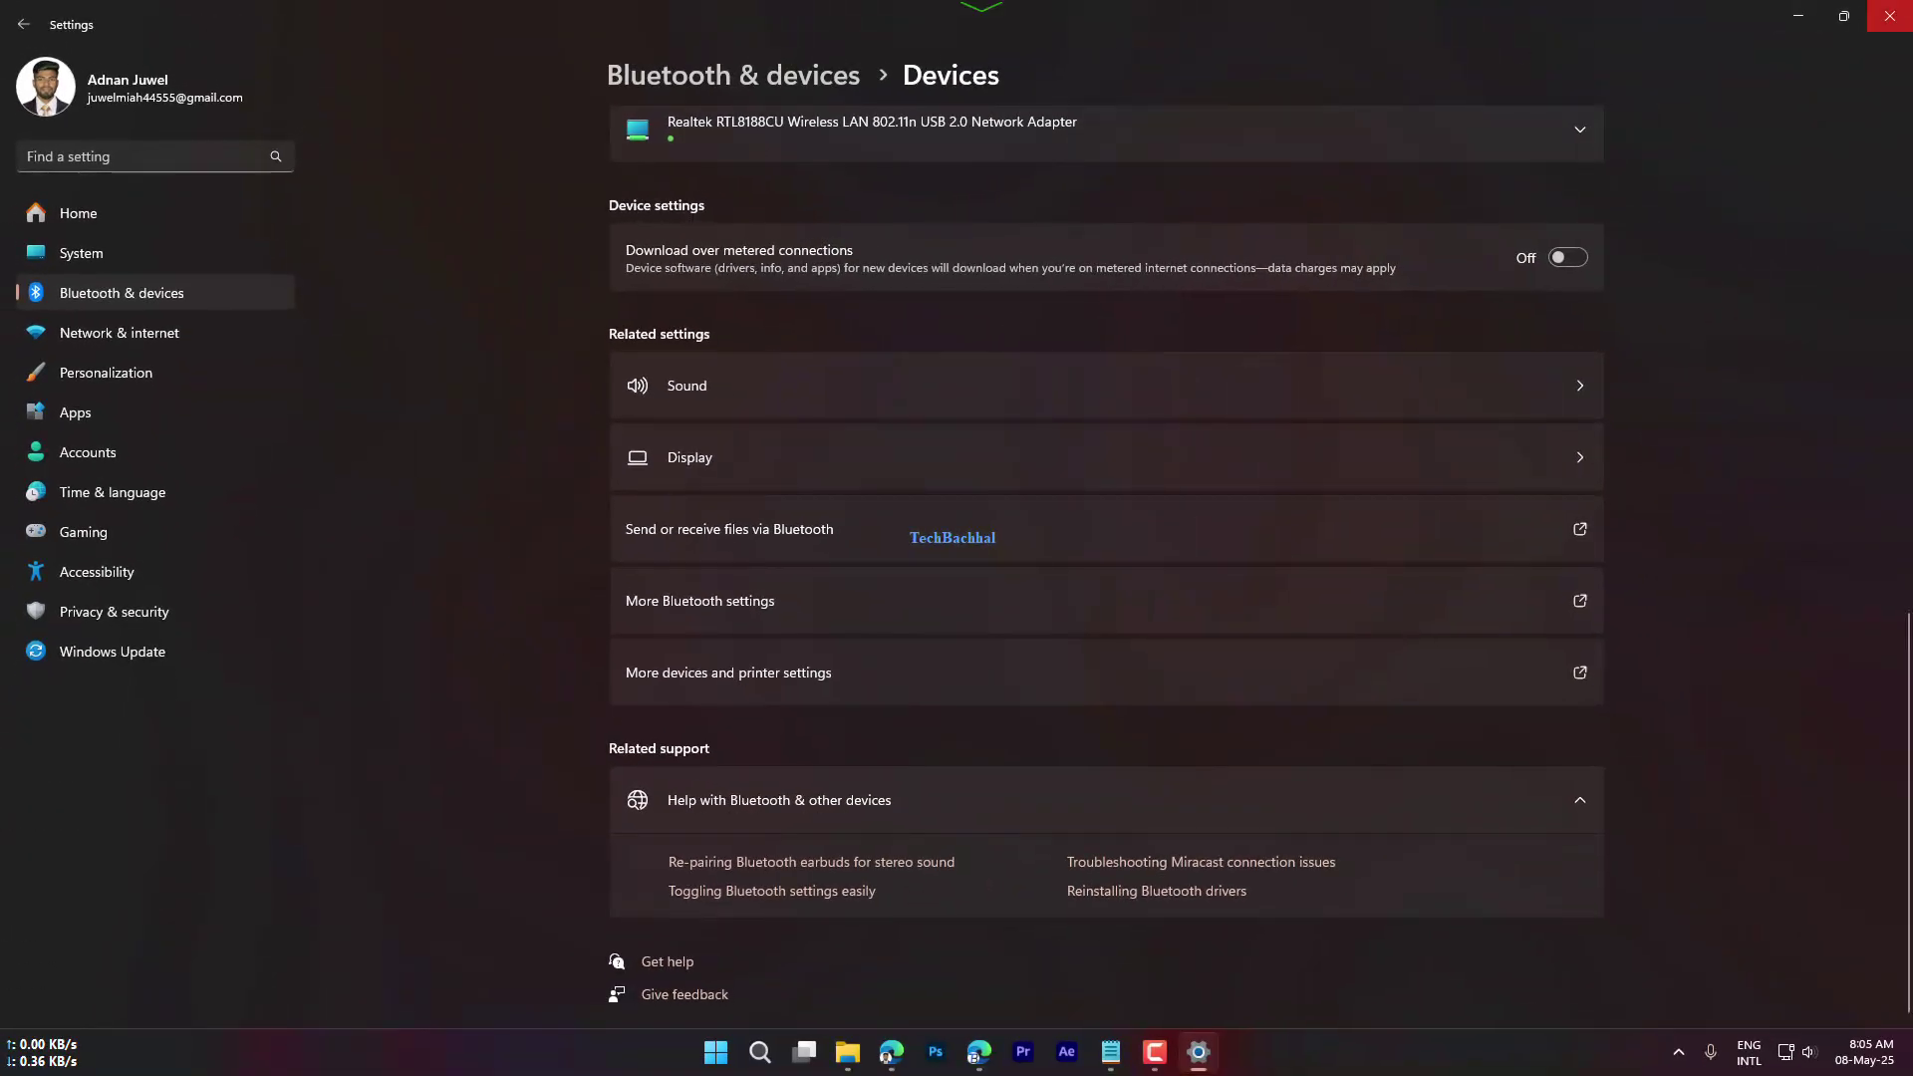
click(1890, 17)
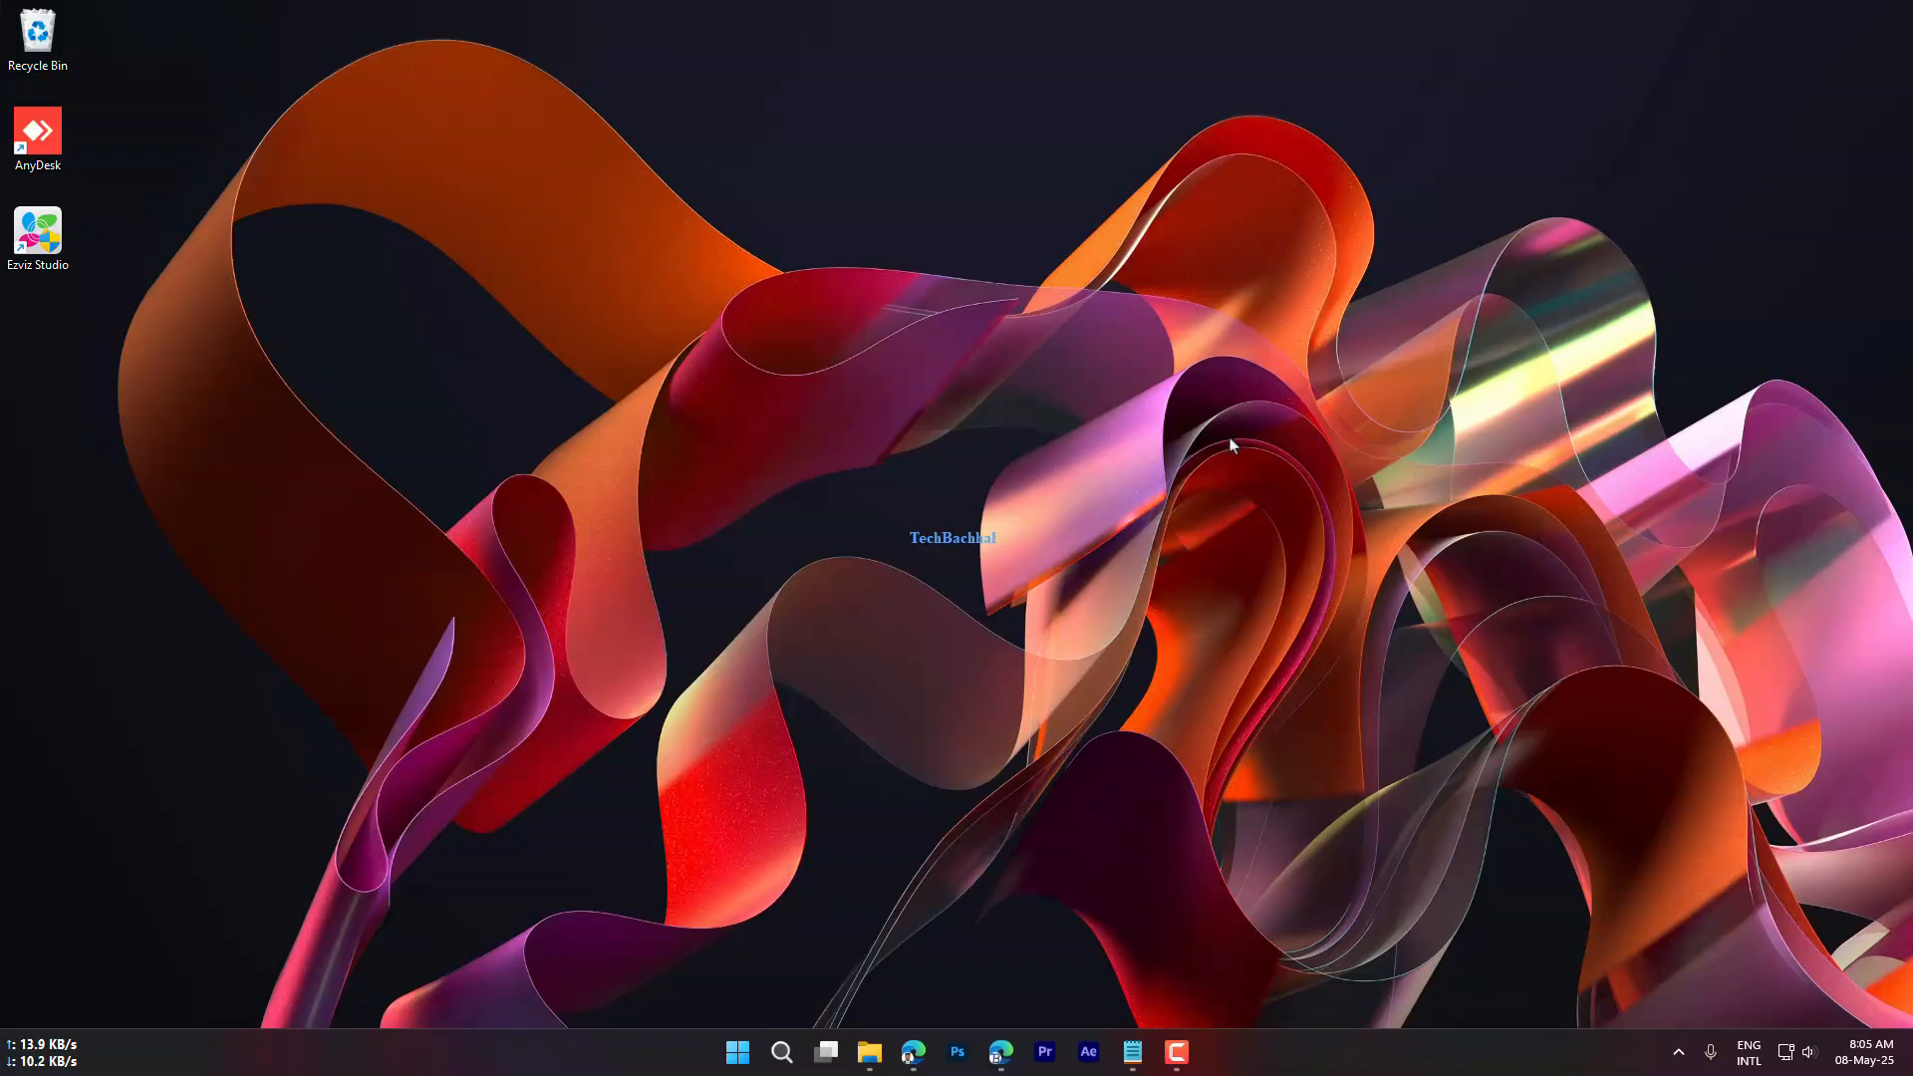